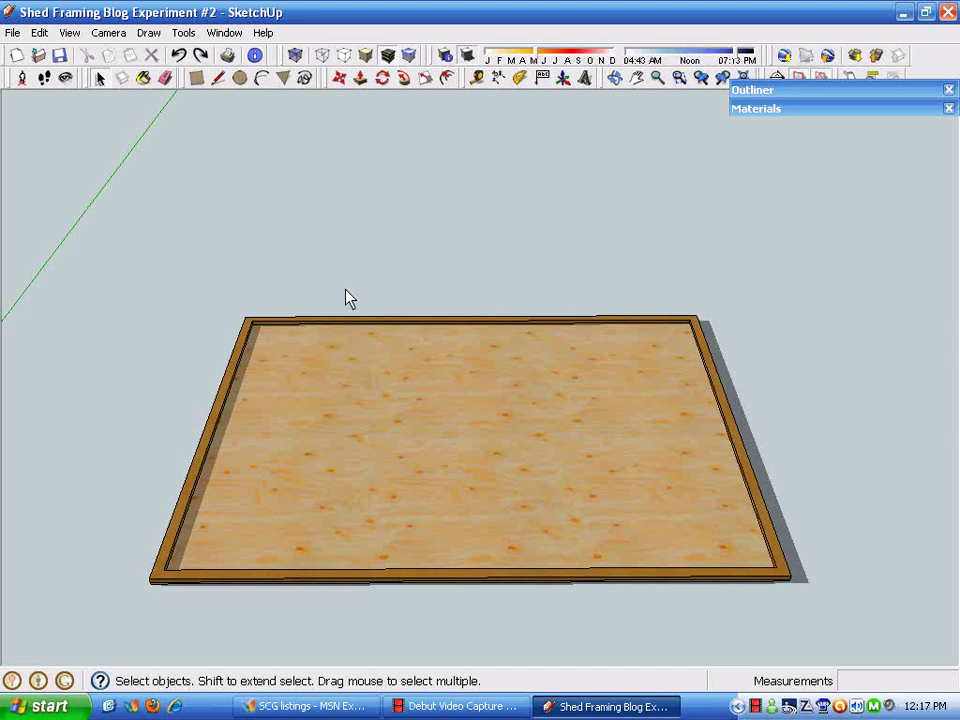
Switch off shadow display so the plywood floor platform casts no shadow
click(469, 58)
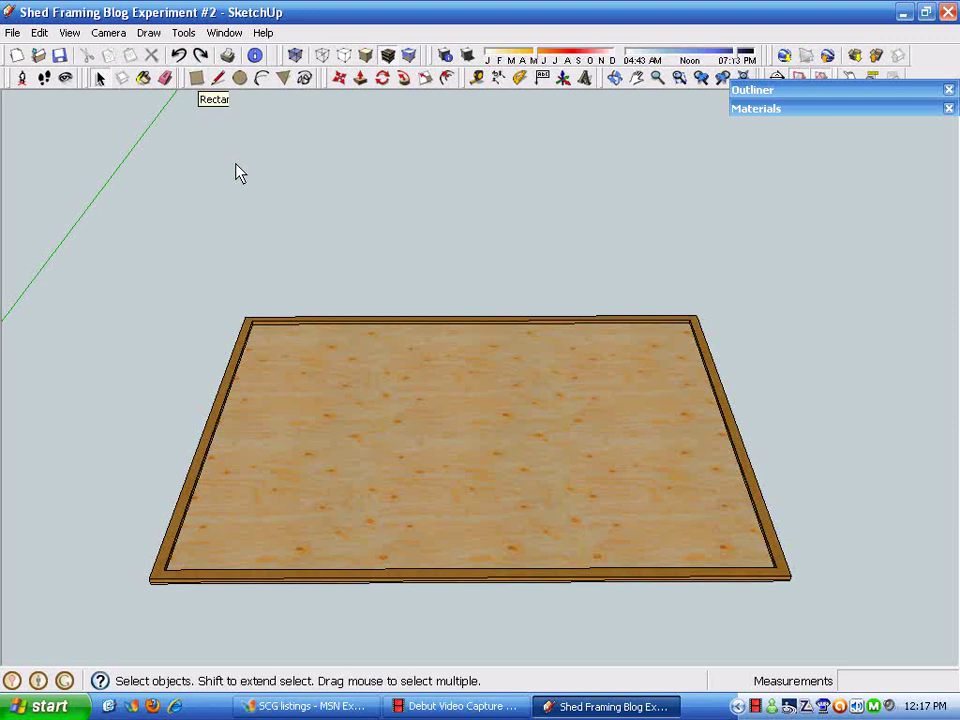
Draw a 1.5 by 3.5 inch stud footprint rectangle at the front rail's inner corner
click(198, 79)
mouse_move(379, 568)
middle_down()
mouse_move(129, 549)
mouse_move(111, 621)
middle_up()
scroll(130, 600, up, 4)
scroll(143, 587, up, 2)
middle_drag(167, 568, 249, 392)
click(256, 386)
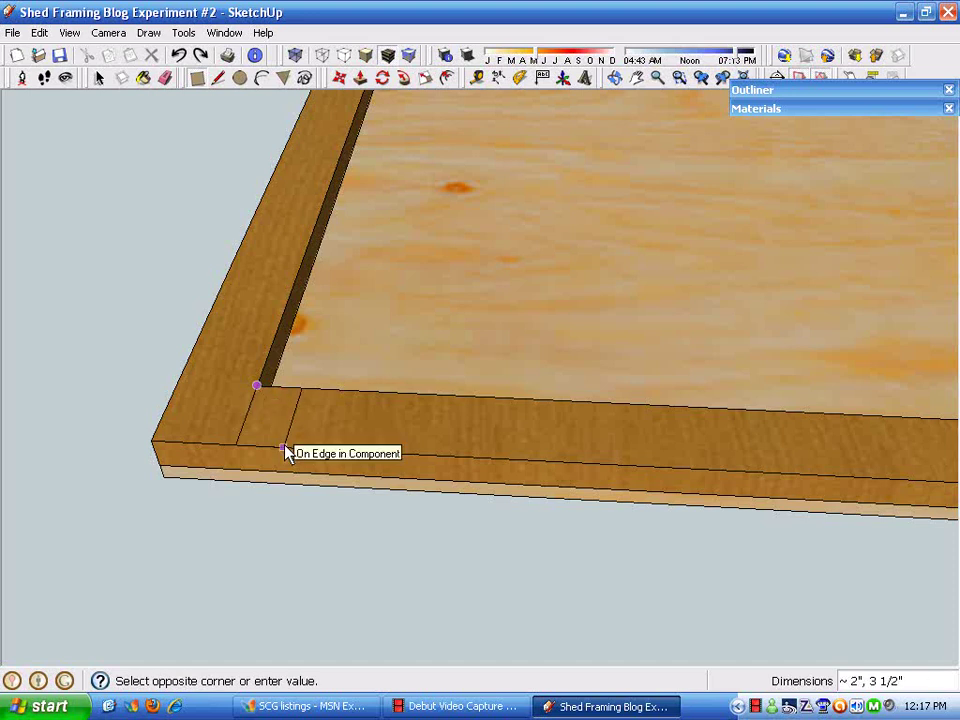
text(1.5,)
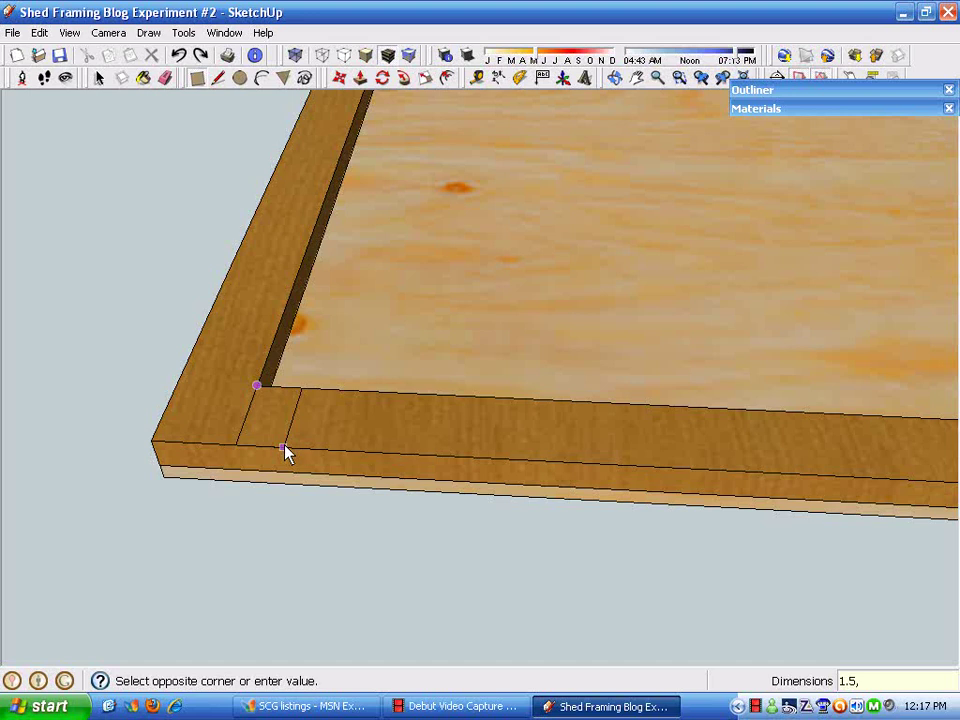
text(3.5)
key(Return)
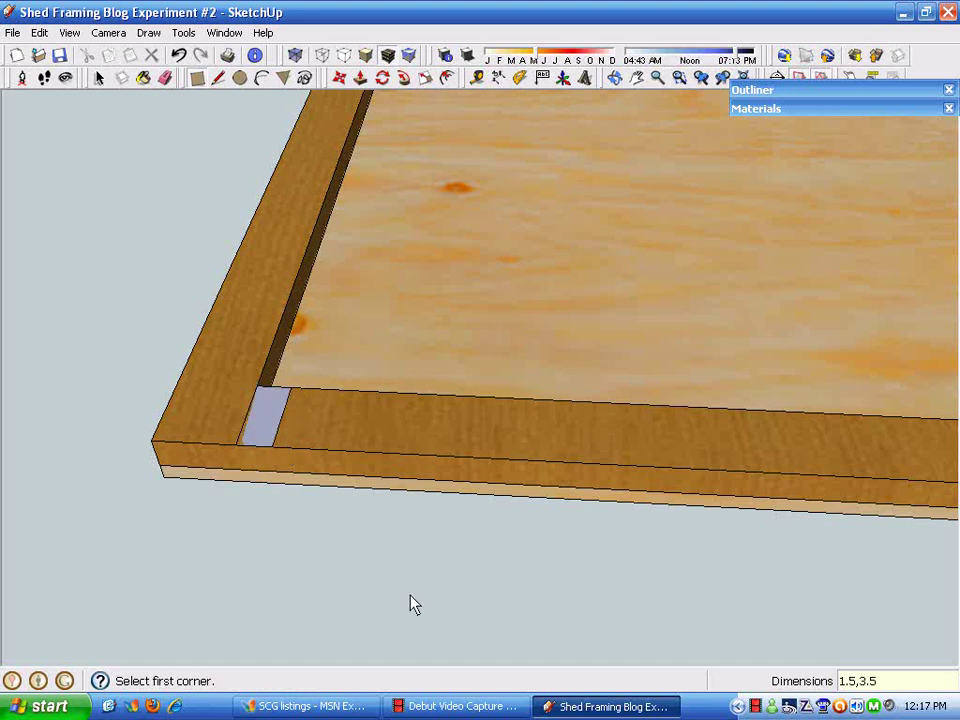
key(space)
middle_drag(320, 565, 362, 615)
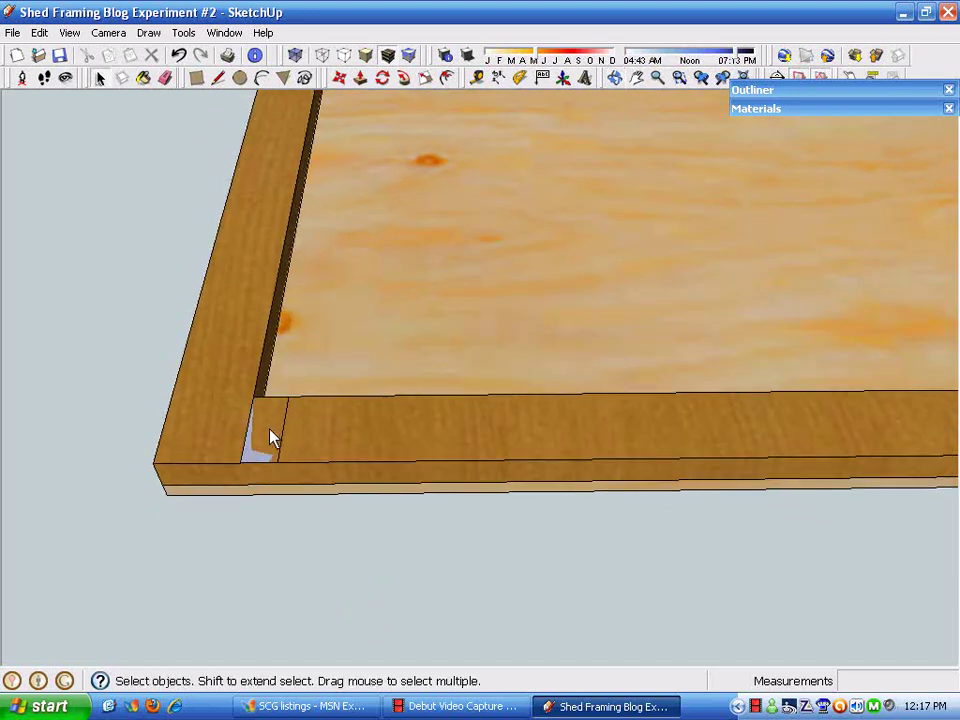
middle_drag(317, 519, 287, 463)
Turn the corner rectangle into a component named '2x4 Stud'
click(264, 442)
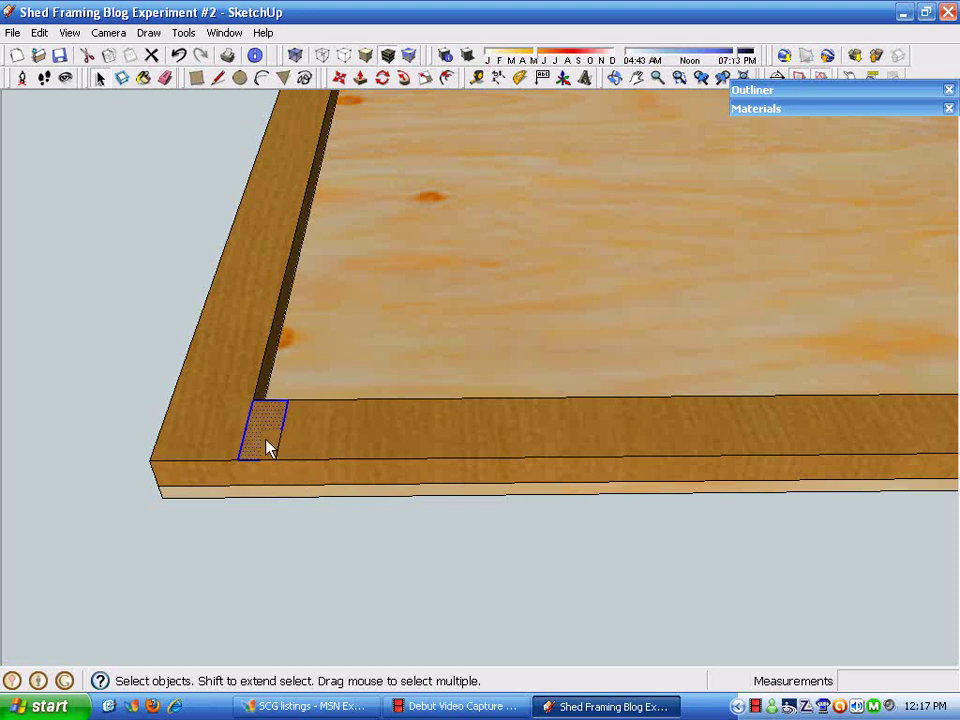
right_click(266, 447)
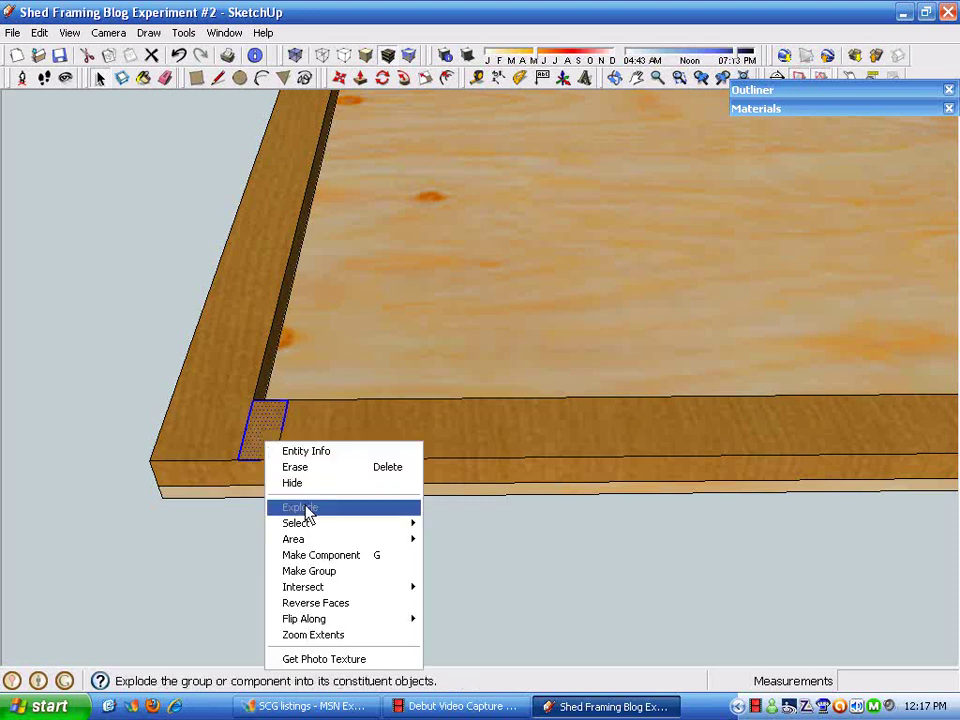
click(343, 562)
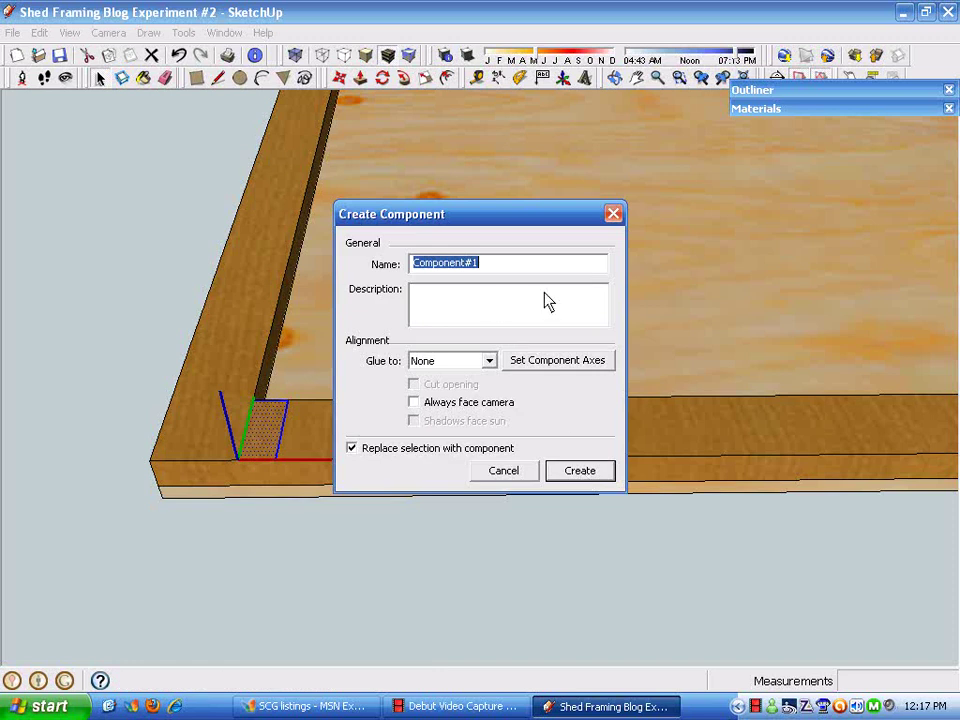
text(2)
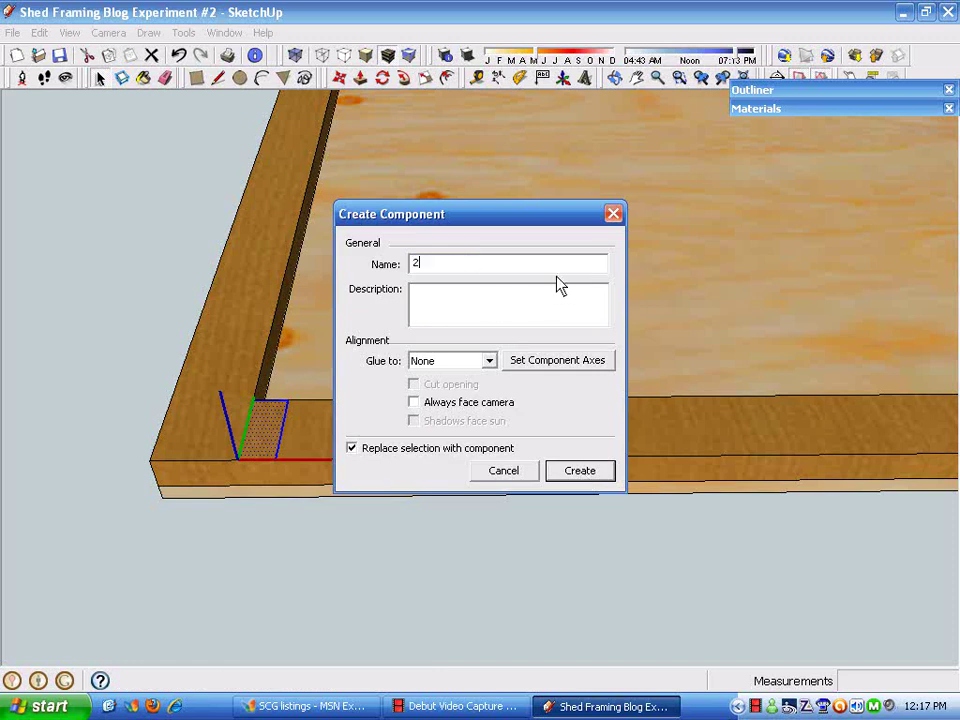
text(x4 Stud)
Create the 2x4 Stud component, then undo an unwanted trial rotation of it
click(581, 476)
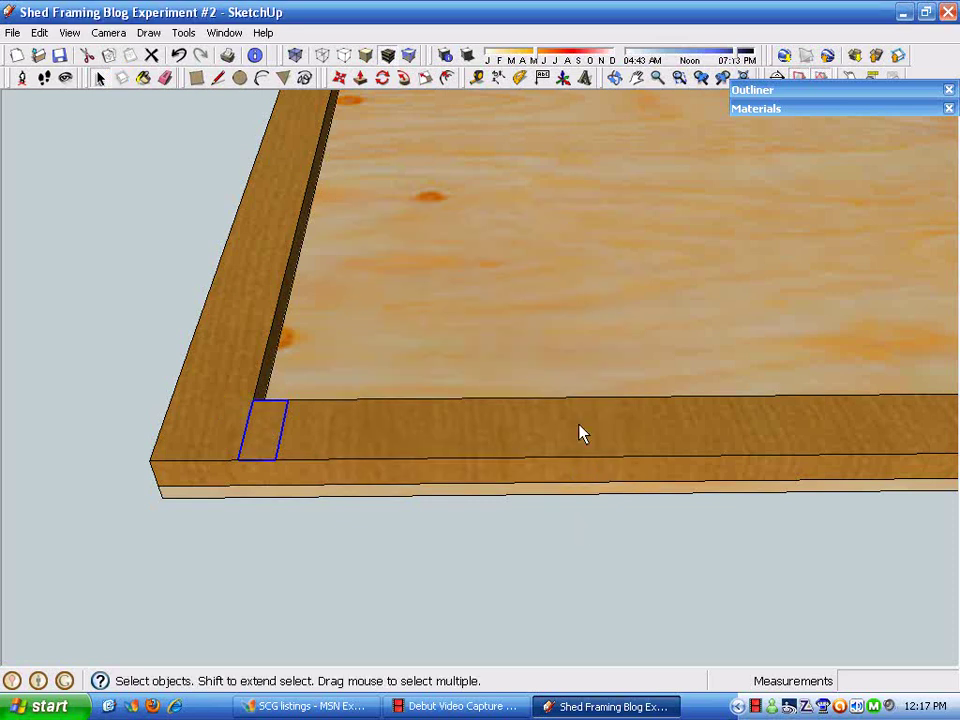
click(339, 78)
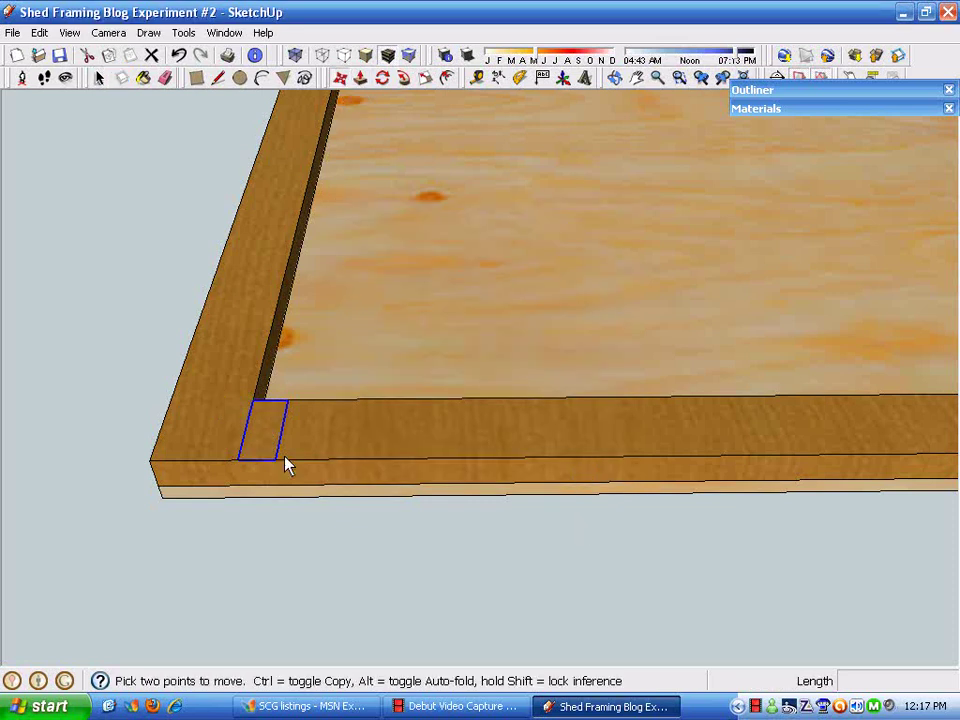
click(246, 461)
click(236, 467)
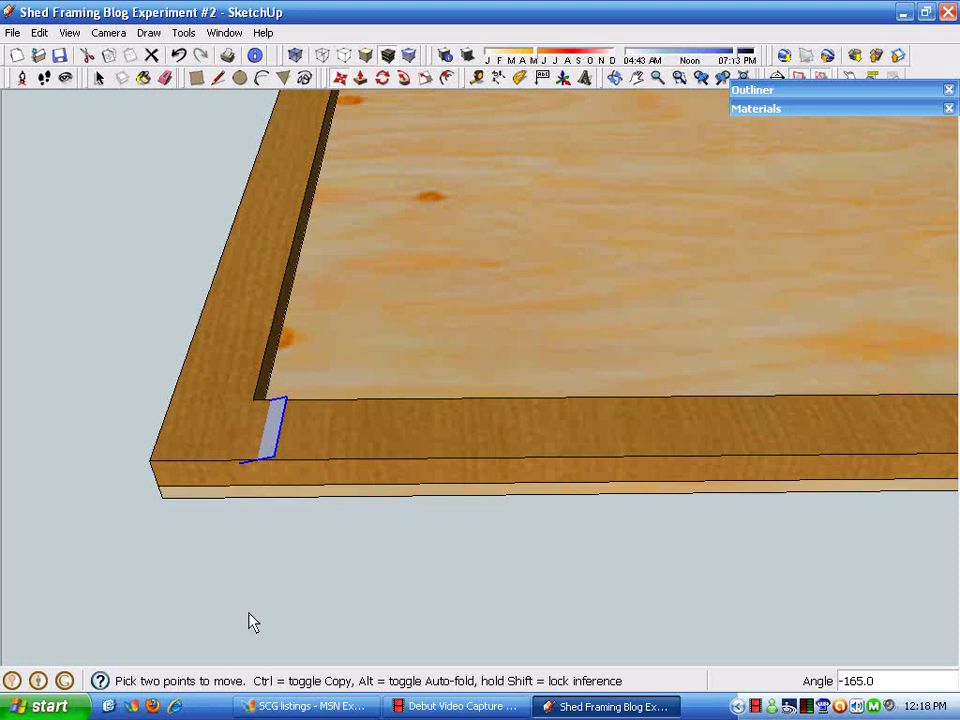
click(179, 55)
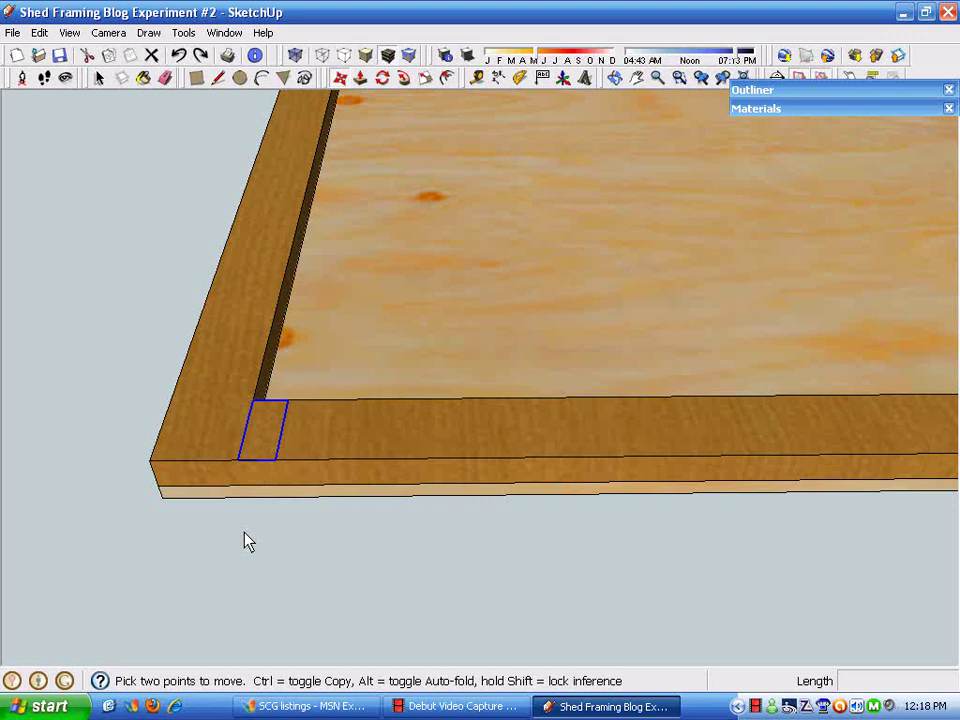
Undo a second trial rotation and start moving the footprint left along the red axis
key(q)
click(258, 460)
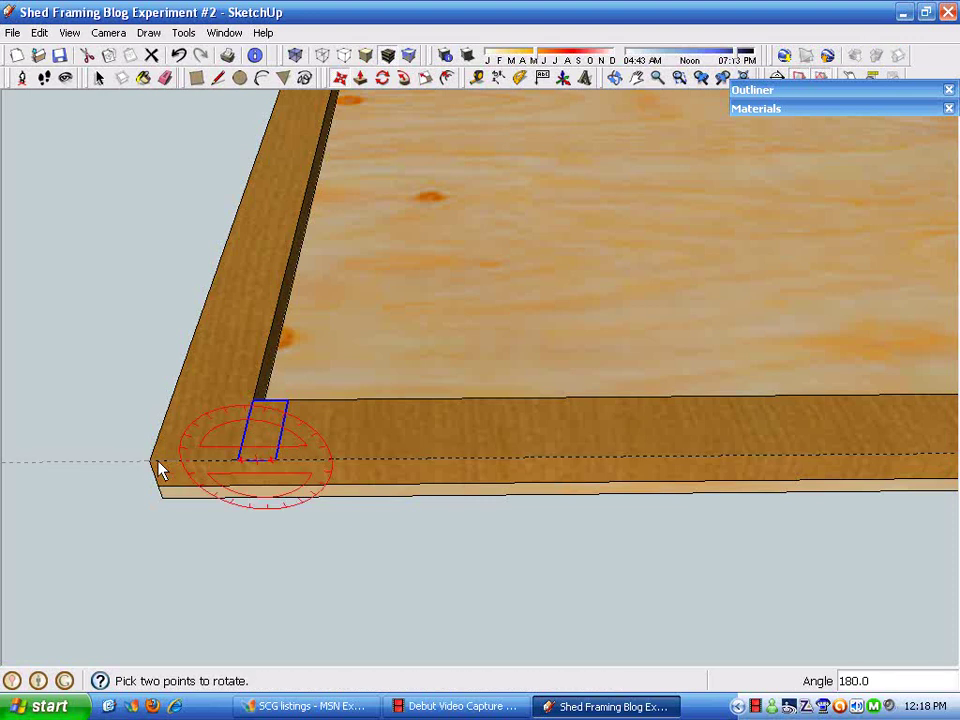
click(160, 470)
key(m)
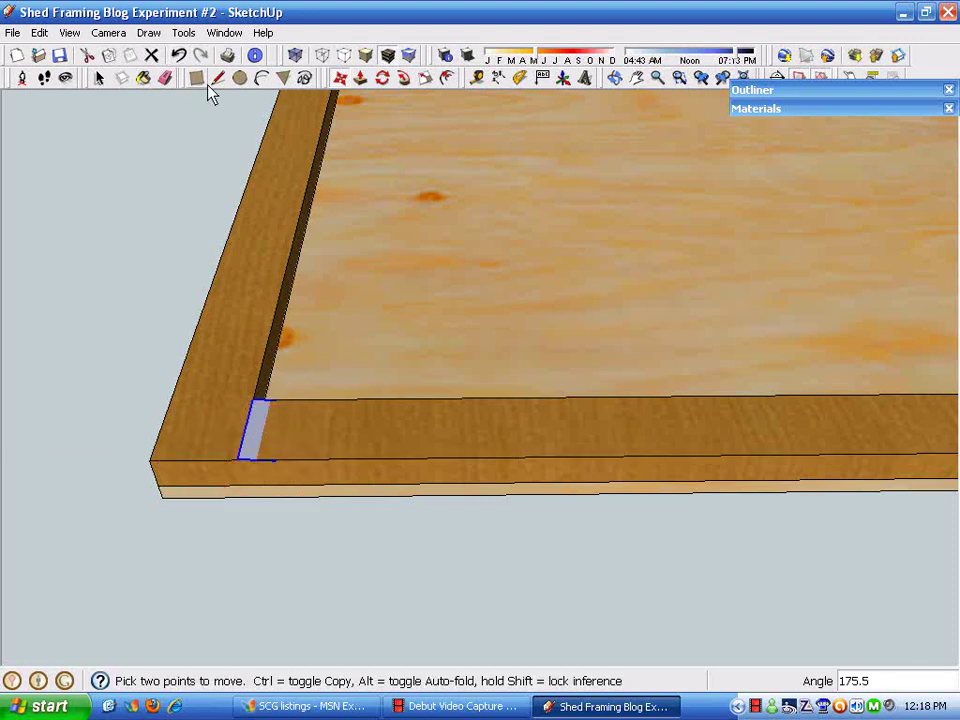
click(180, 57)
key(space)
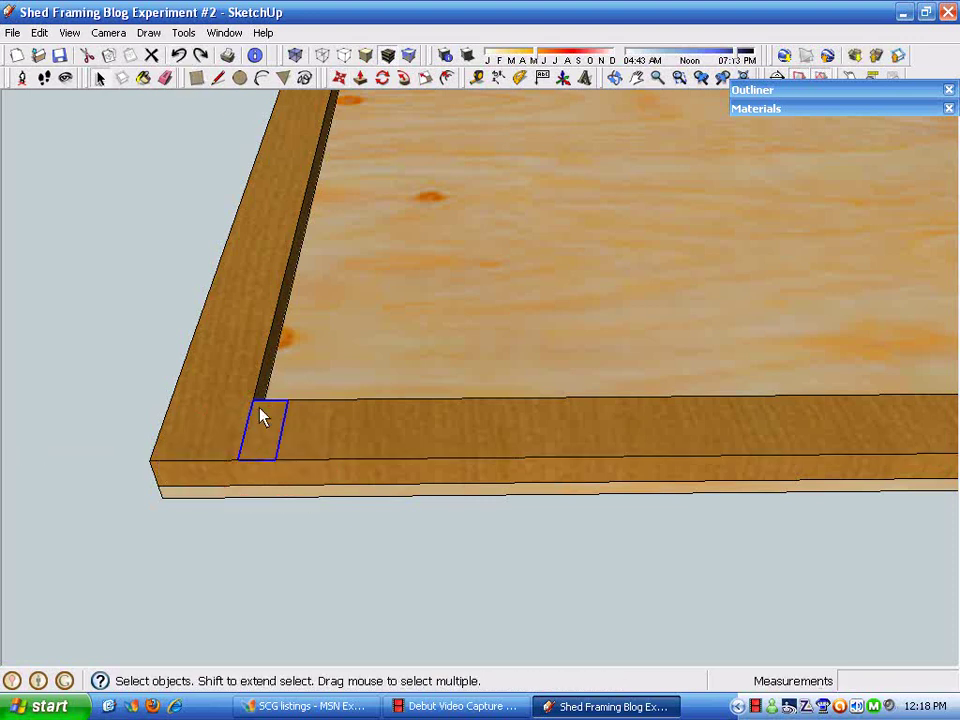
click(340, 78)
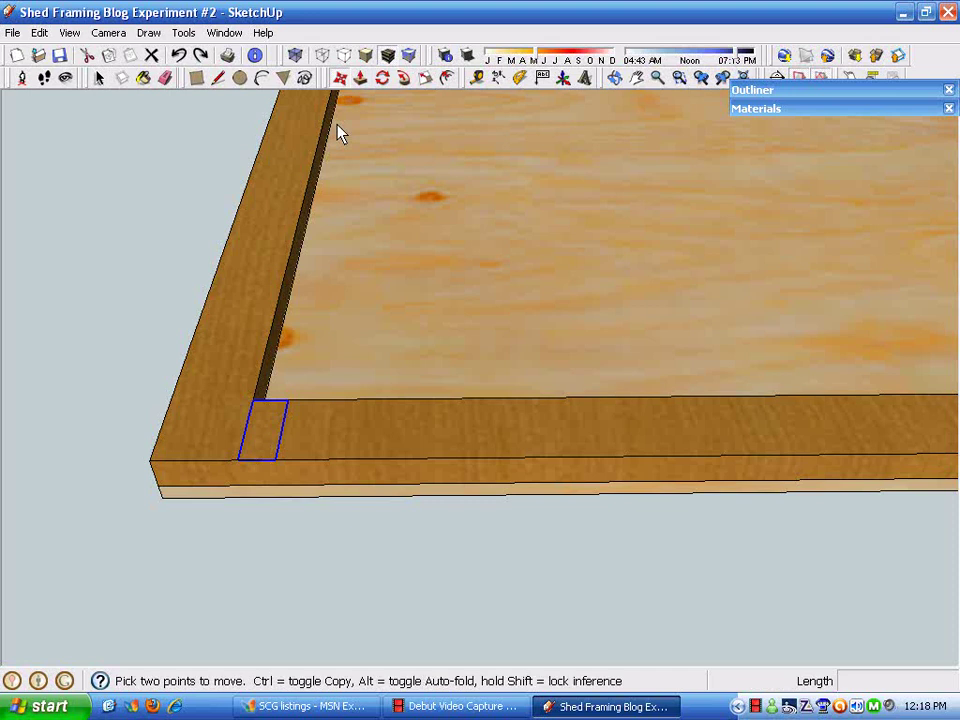
click(240, 462)
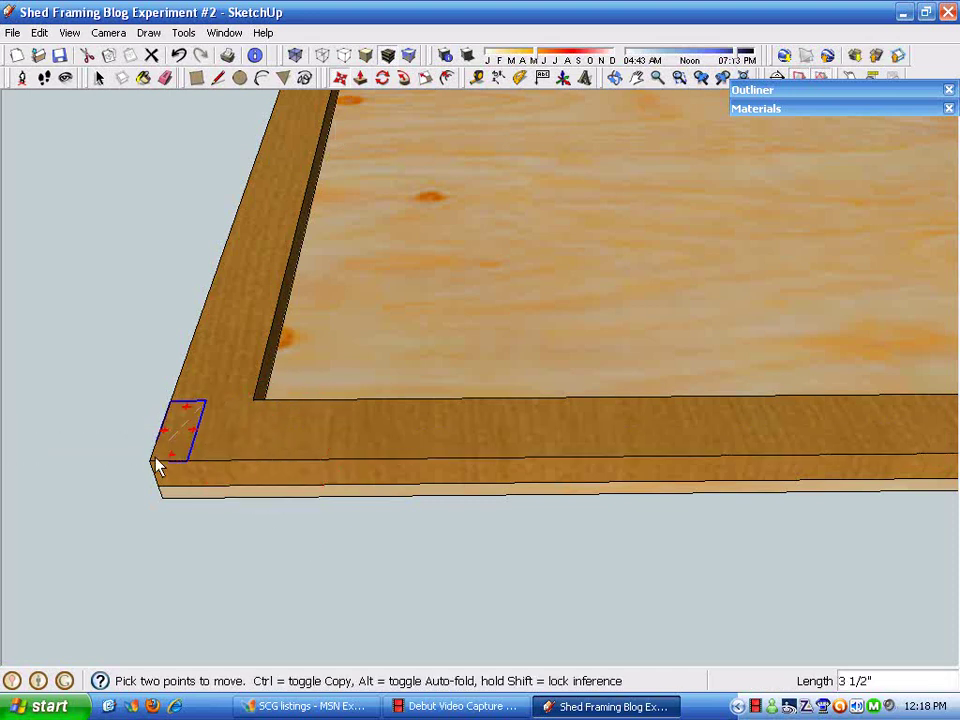
Drop the stud at the frame's outer corner and array 12 copies 16 inches apart along the rail
click(154, 461)
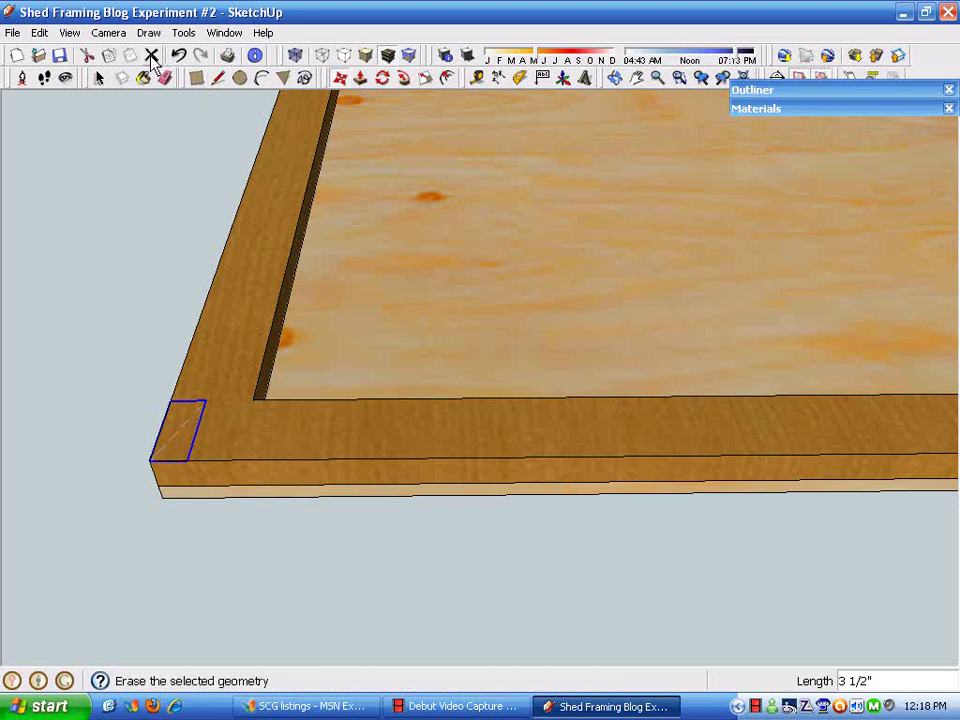
key(m)
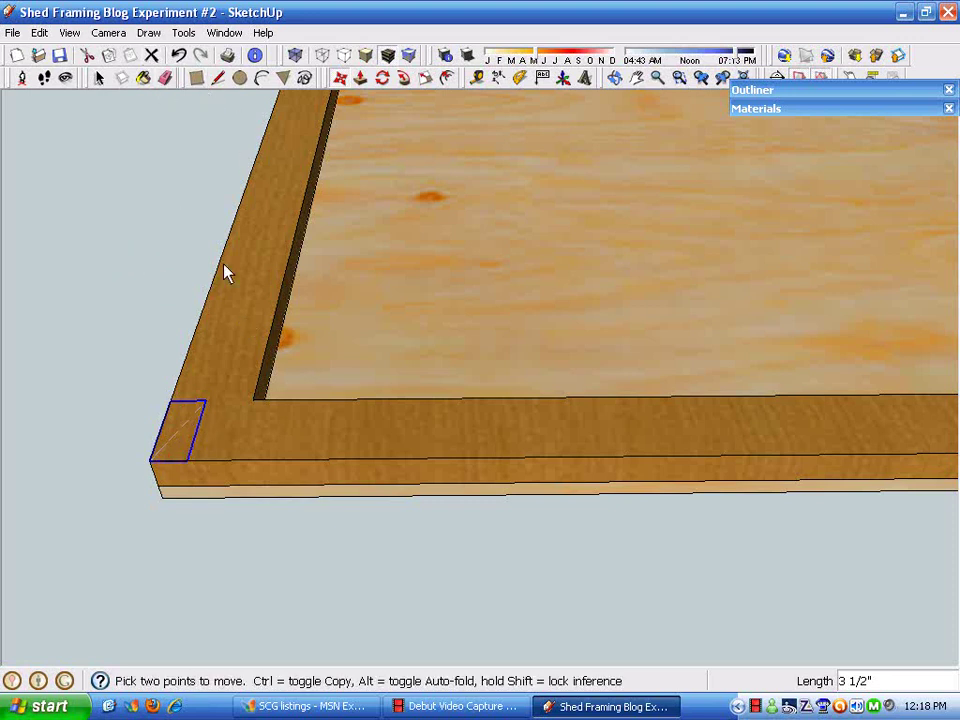
key(ctrl)
click(150, 461)
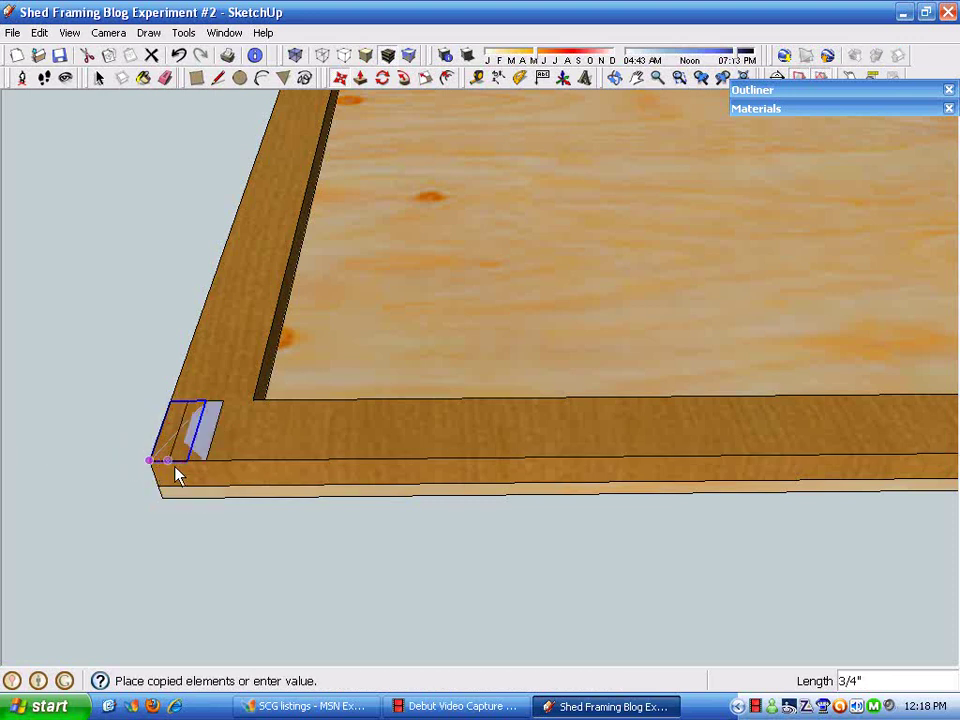
click(454, 484)
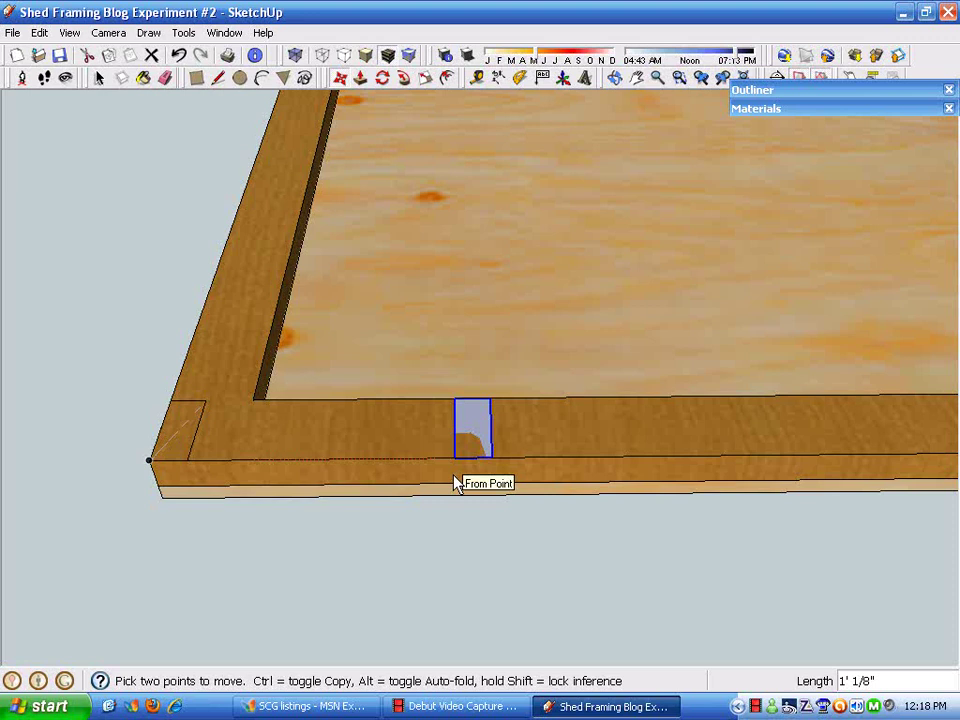
text(16)
key(Return)
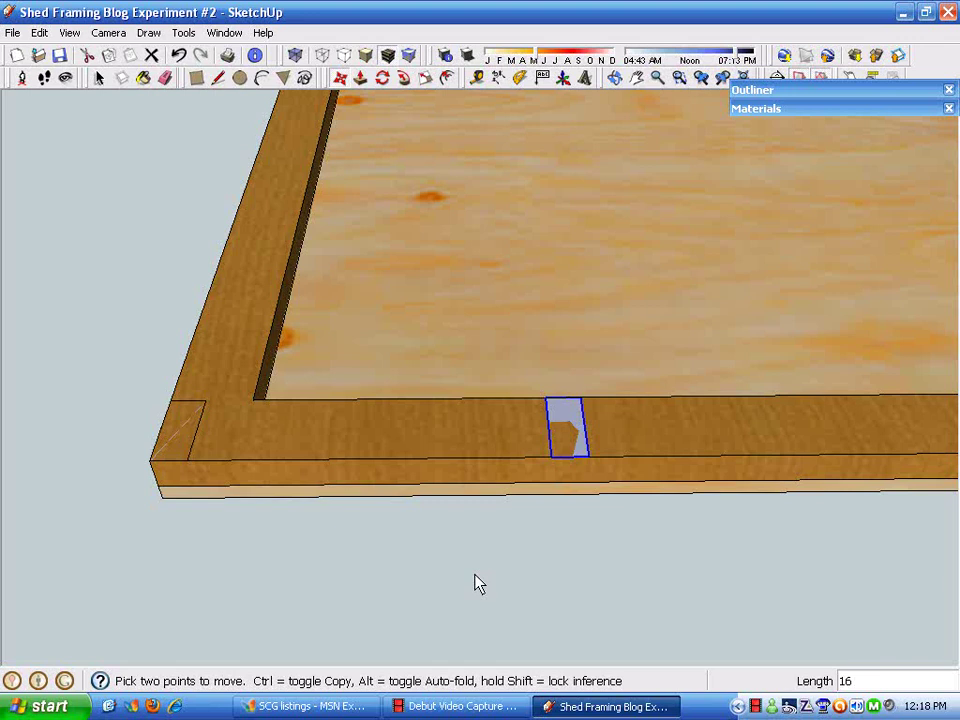
text(12x)
key(Return)
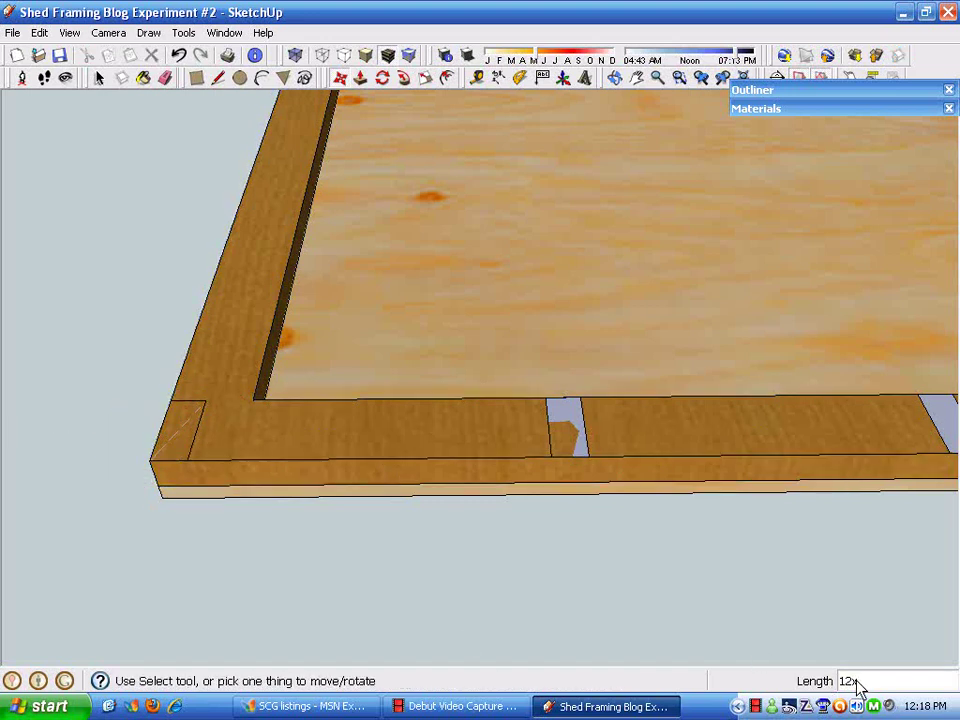
Face the front board and select the overhanging blue stud face with its edges
scroll(137, 240, down, 2)
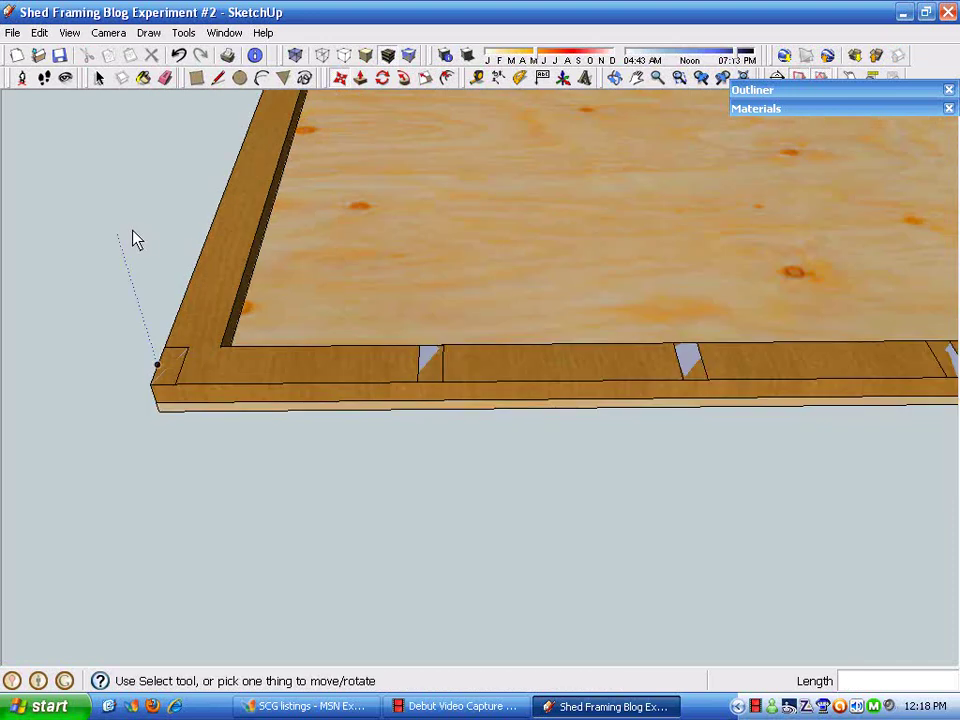
scroll(351, 392, down, 4)
middle_drag(463, 306, 270, 351)
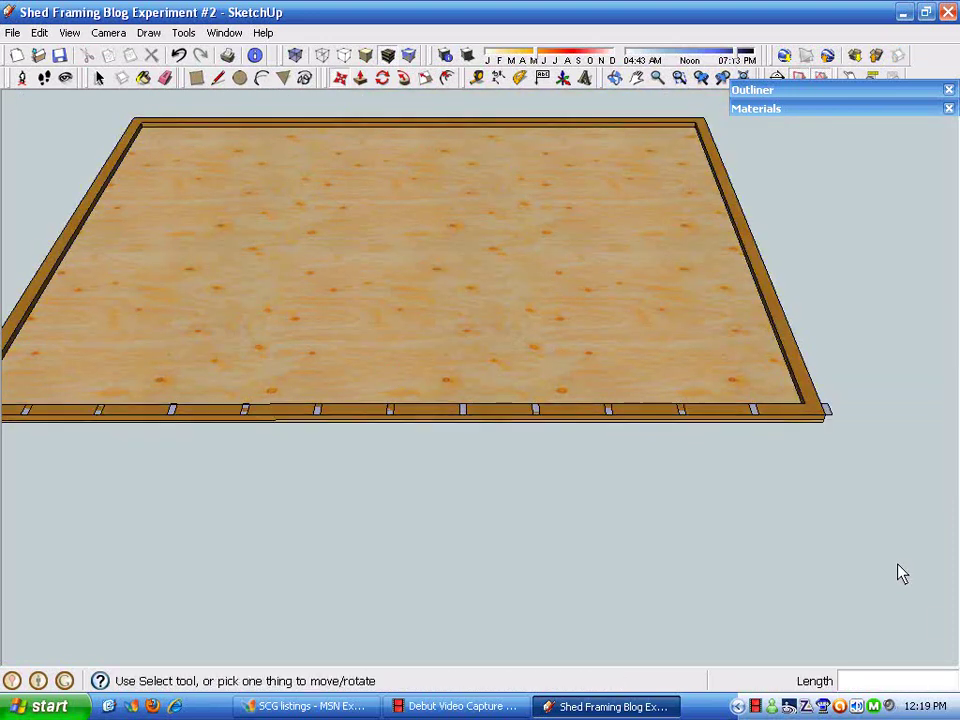
scroll(866, 386, up, 6)
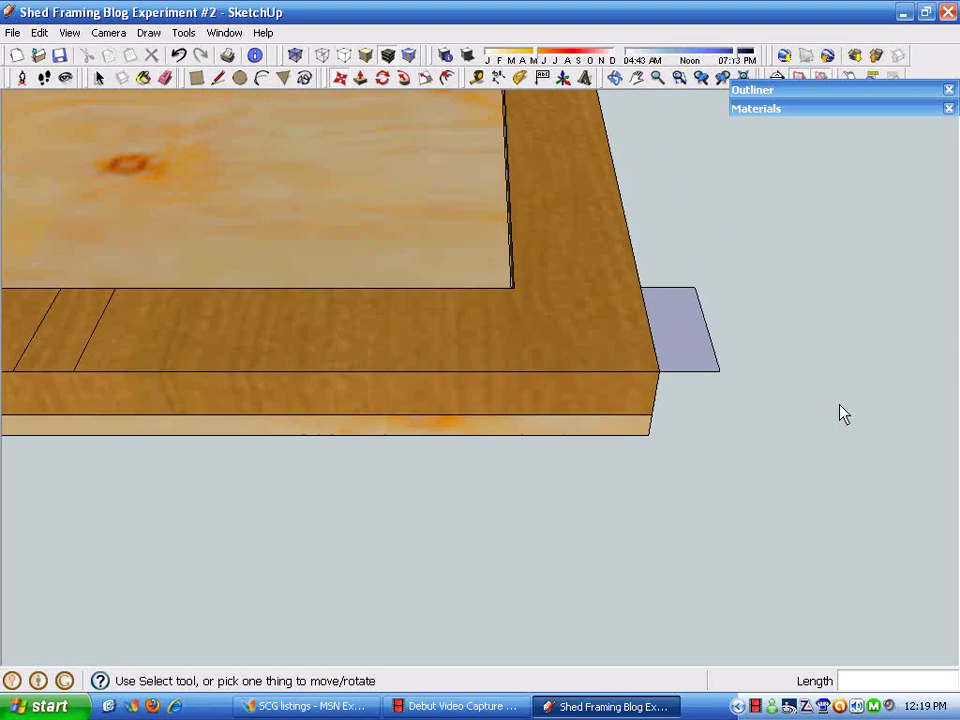
middle_drag(842, 414, 729, 377)
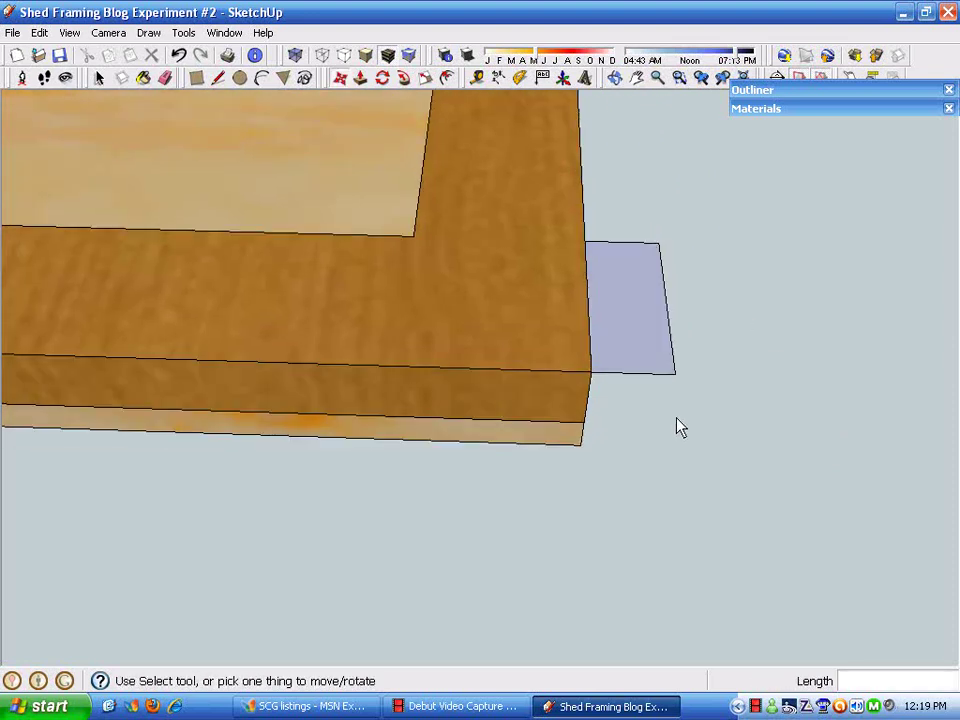
key(space)
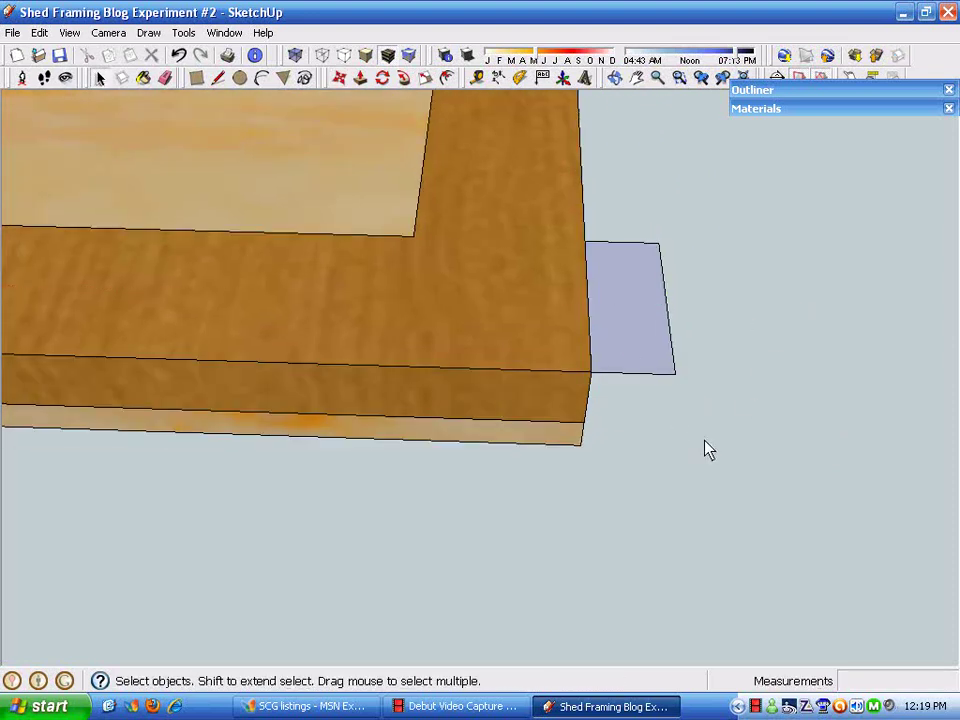
double_click(617, 330)
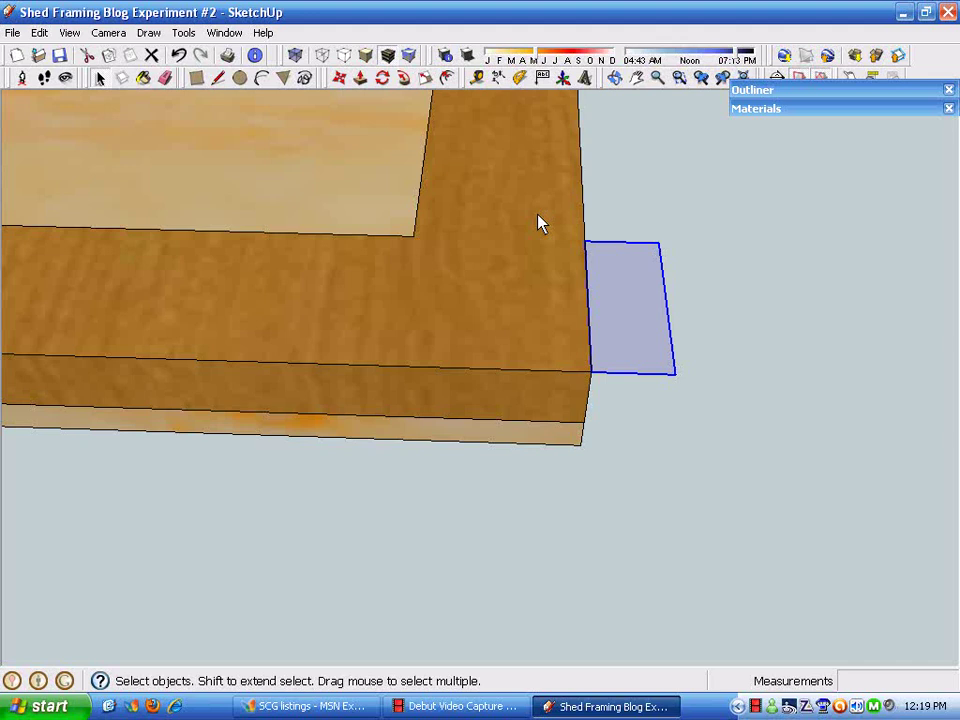
Move the overhanging stud footprint 1 1/2 inches left into the board's corner
click(340, 80)
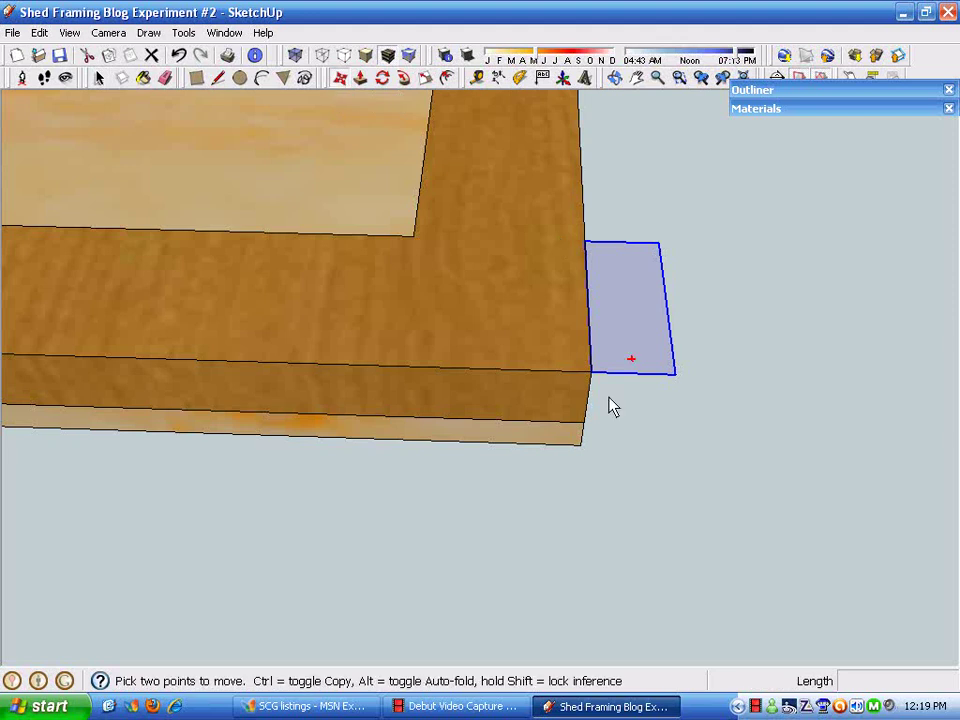
click(683, 384)
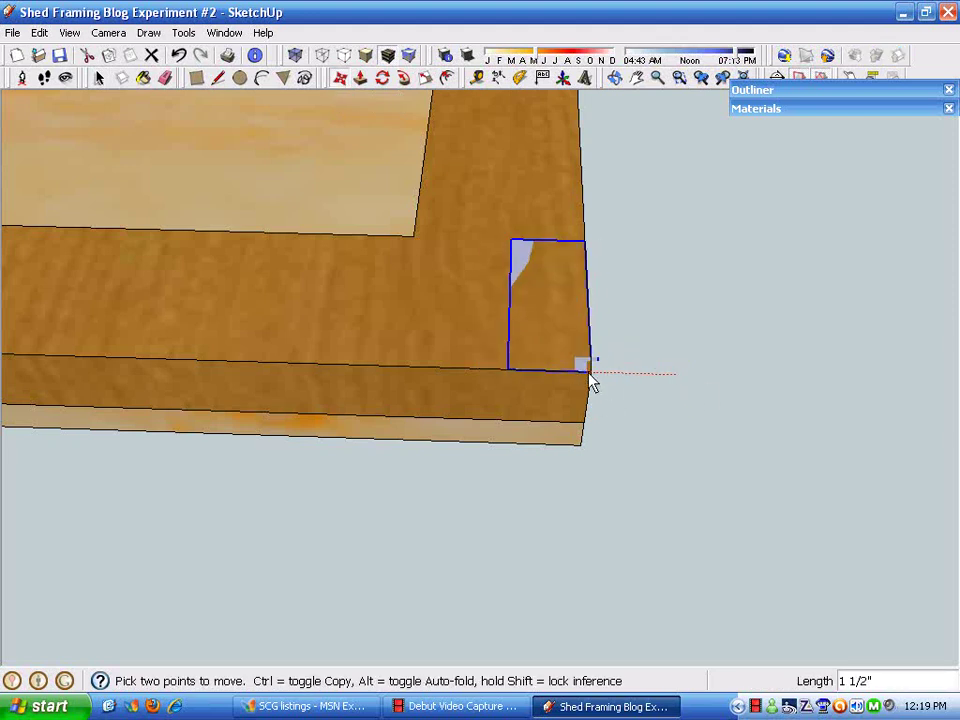
click(594, 381)
middle_drag(681, 368, 791, 356)
scroll(791, 356, down, 2)
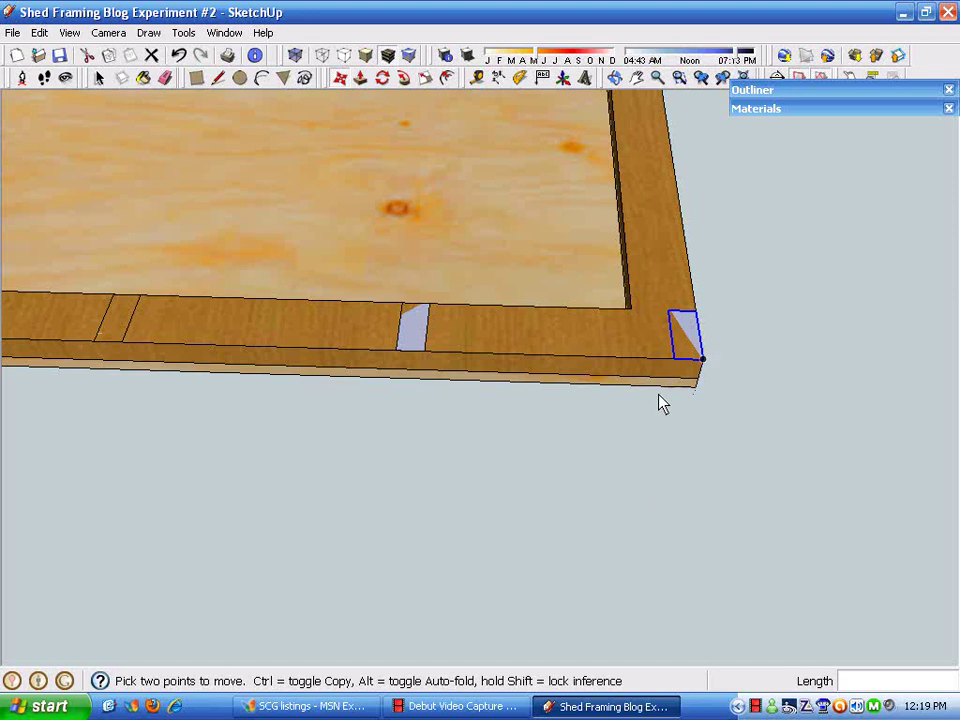
key(space)
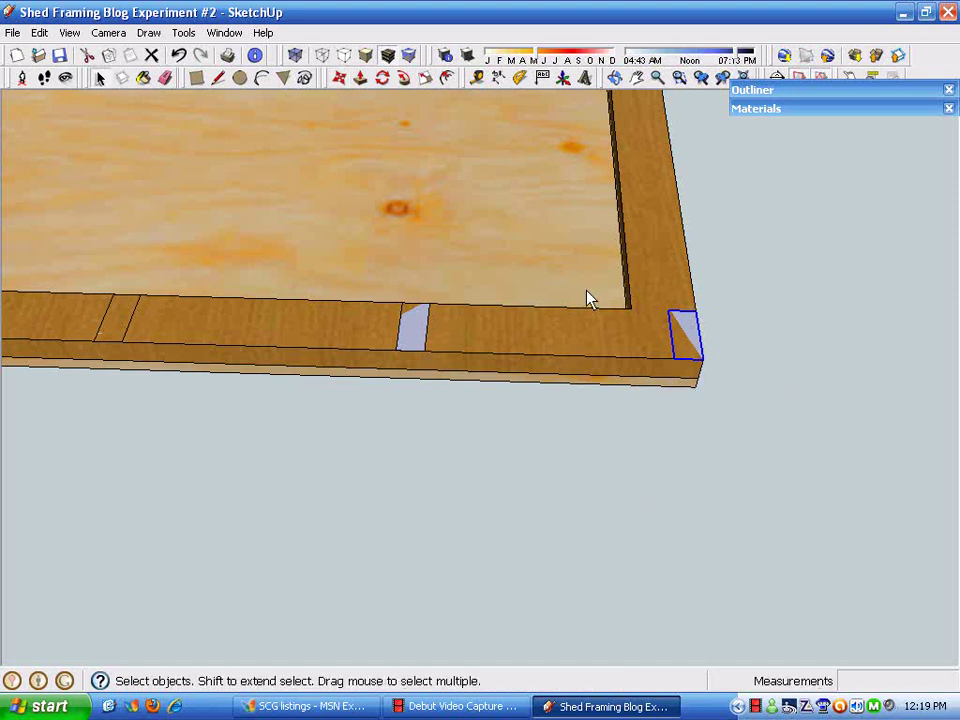
Edit the stud component and push/pull its face up 92 5/8 inches, raising every copy
double_click(695, 345)
click(360, 79)
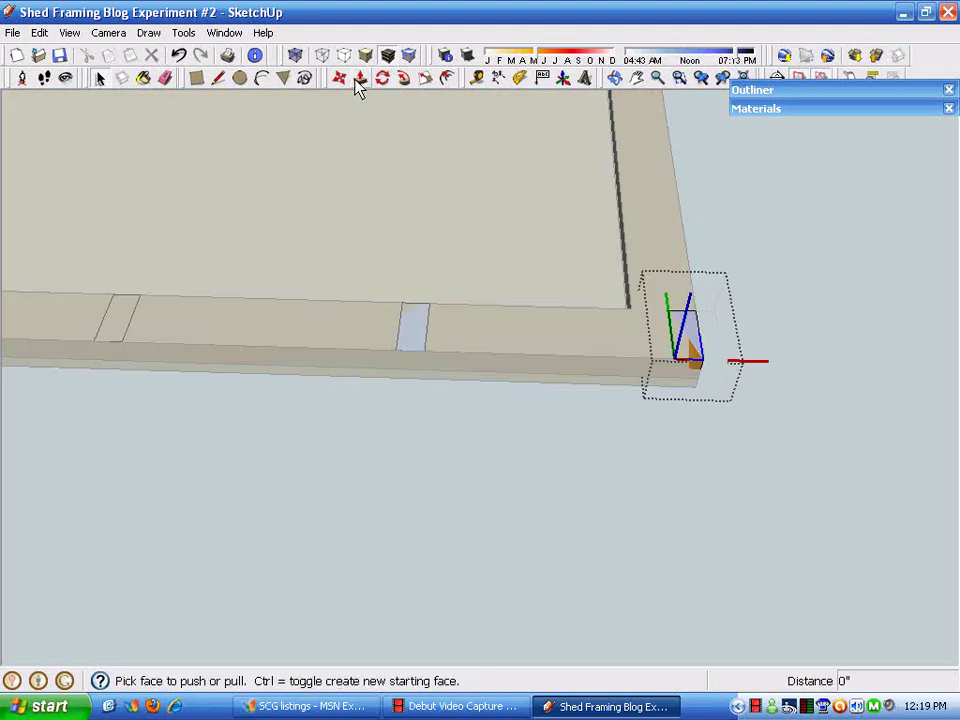
middle_drag(700, 347, 688, 330)
click(690, 335)
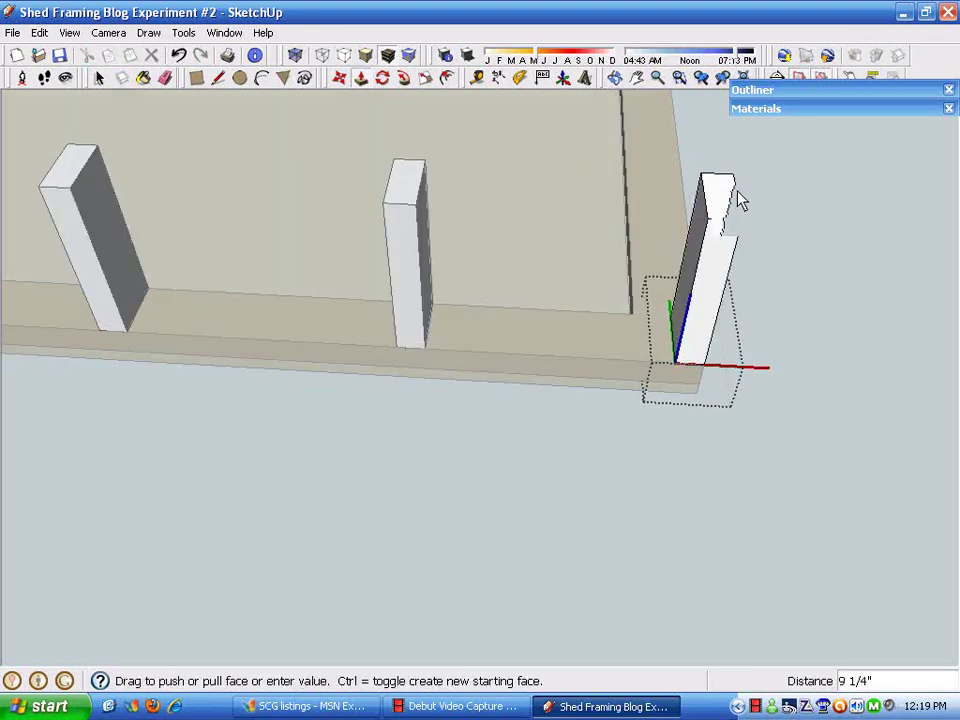
click(722, 193)
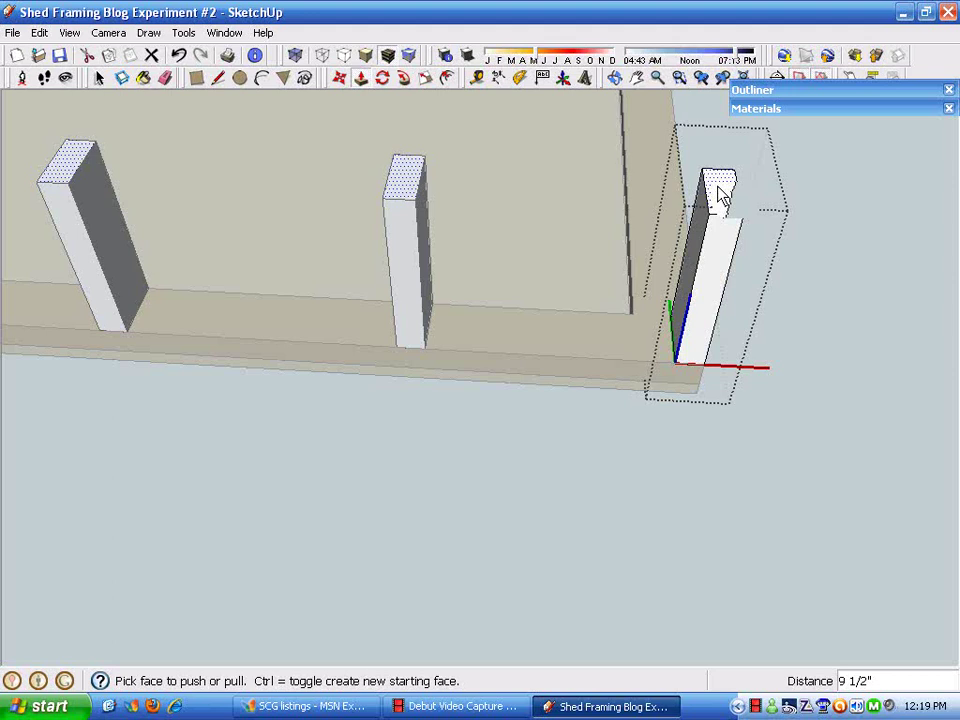
text(92 5/8)
key(Return)
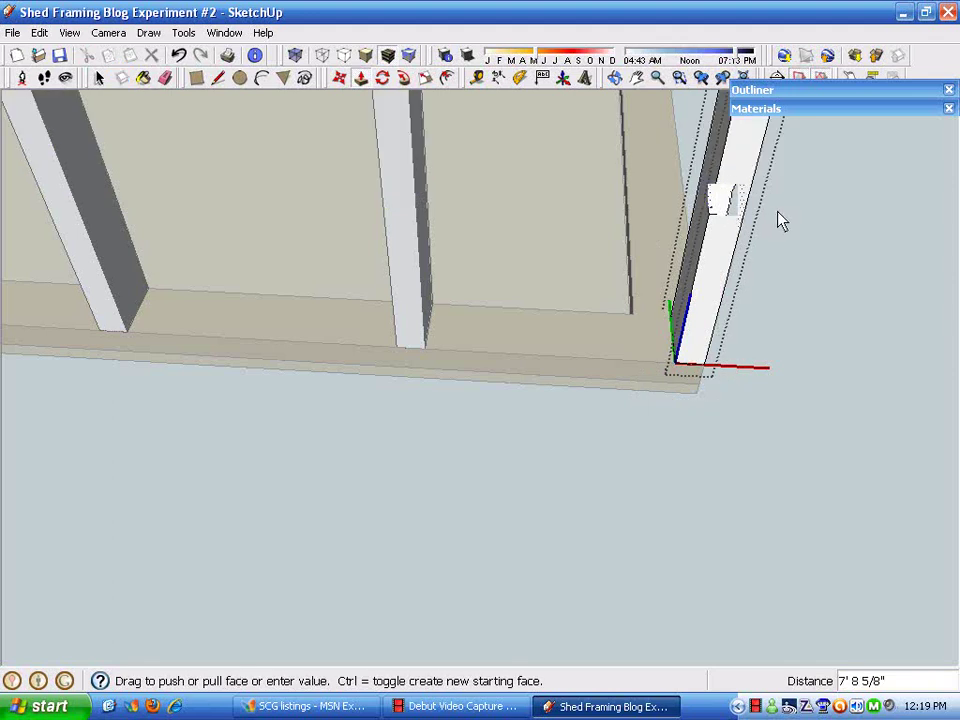
middle_drag(778, 221, 497, 361)
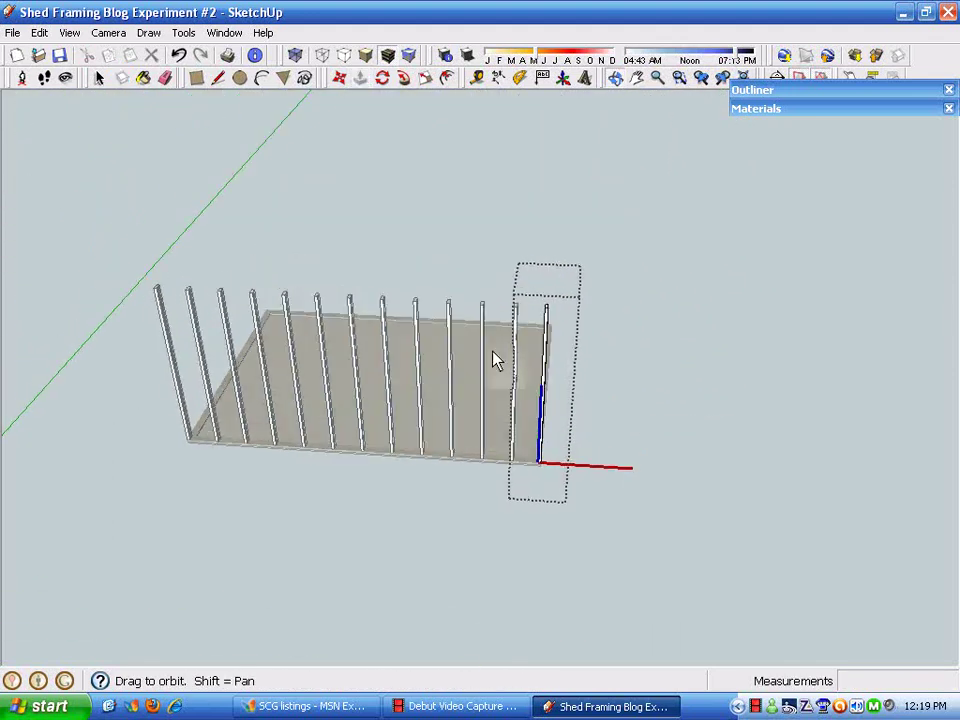
Exit the component edit, orbit to an angled view, and show the Wood material swatches
click(707, 411)
middle_drag(707, 411, 539, 384)
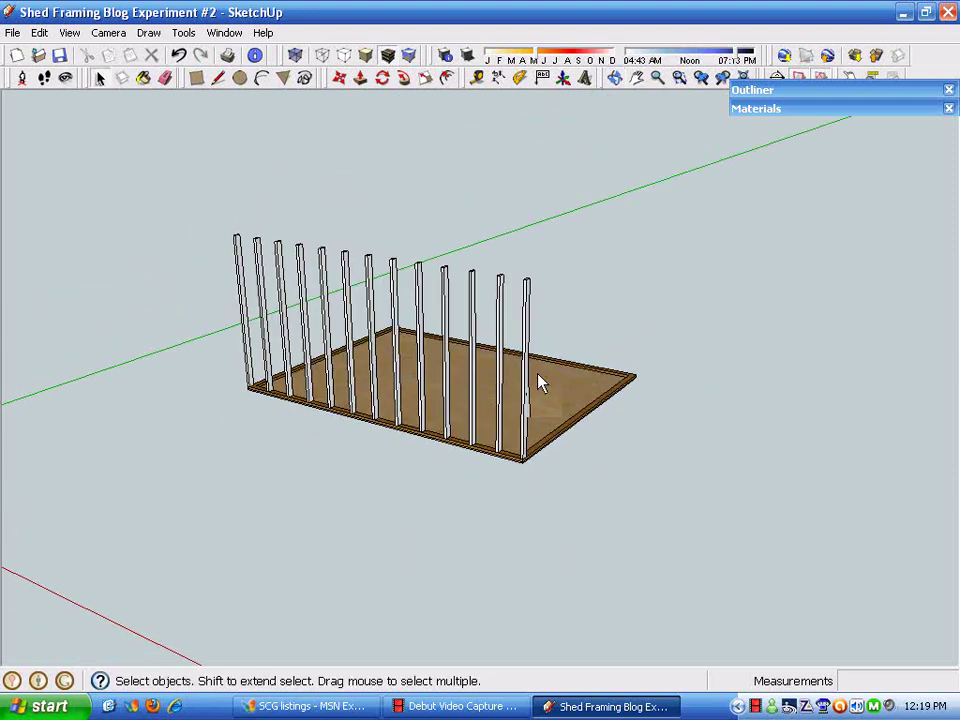
click(866, 109)
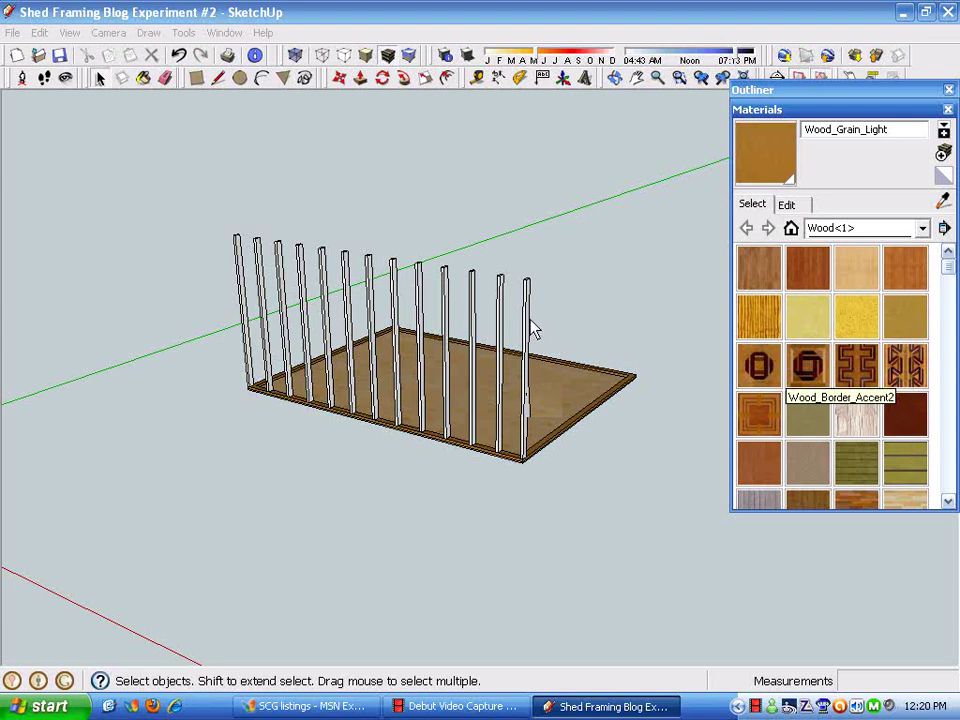
Box-select all the studs and apply the Wood_Grain_Light material to them
middle_drag(540, 333, 842, 304)
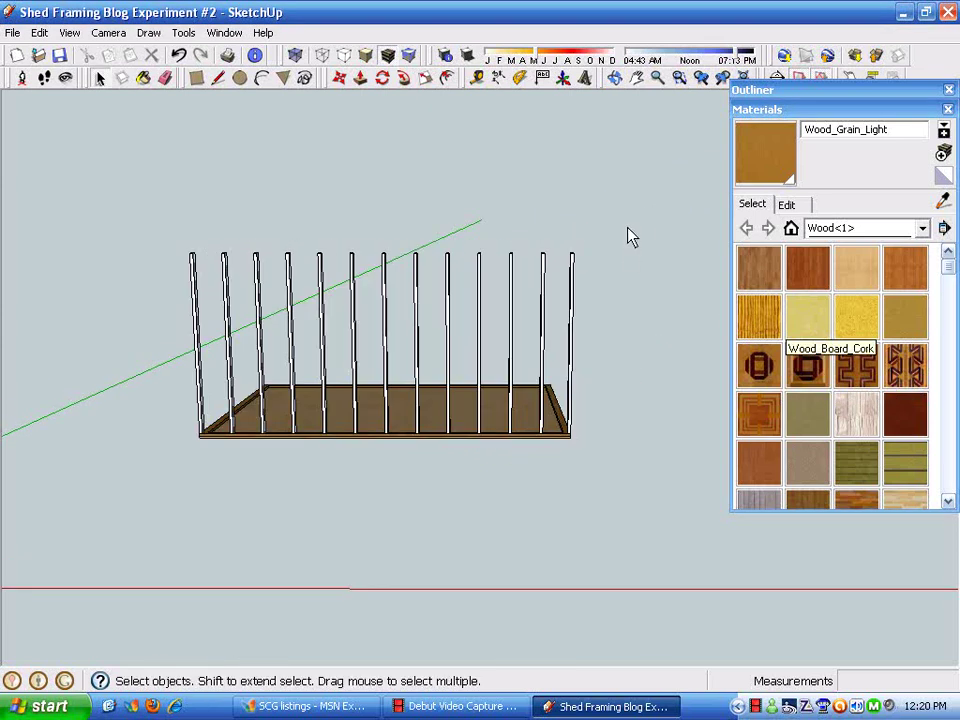
drag(640, 222, 26, 346)
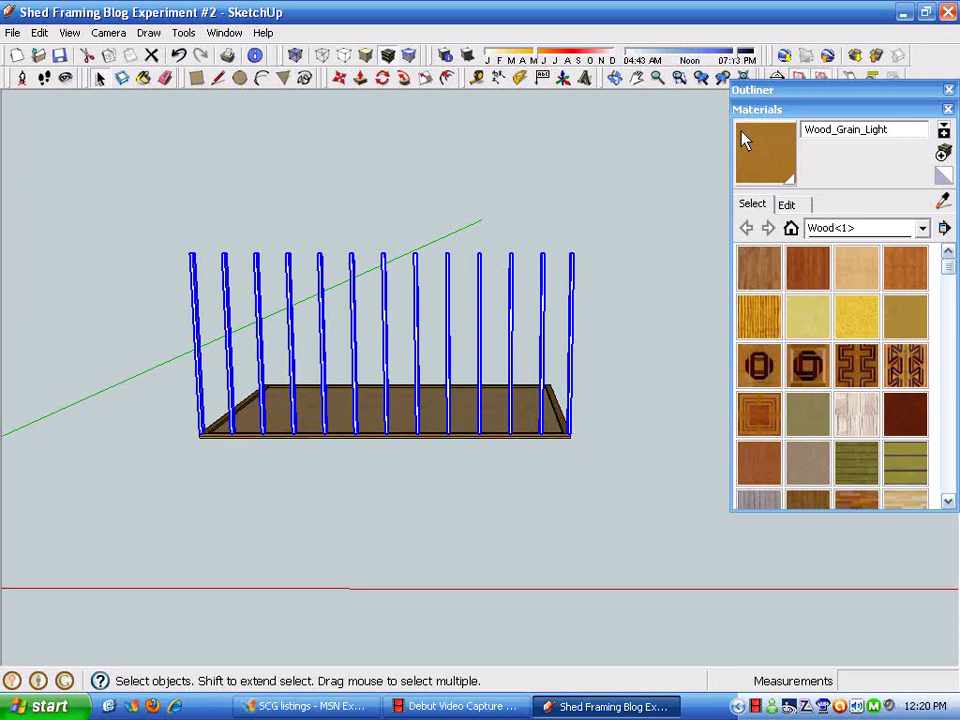
click(767, 164)
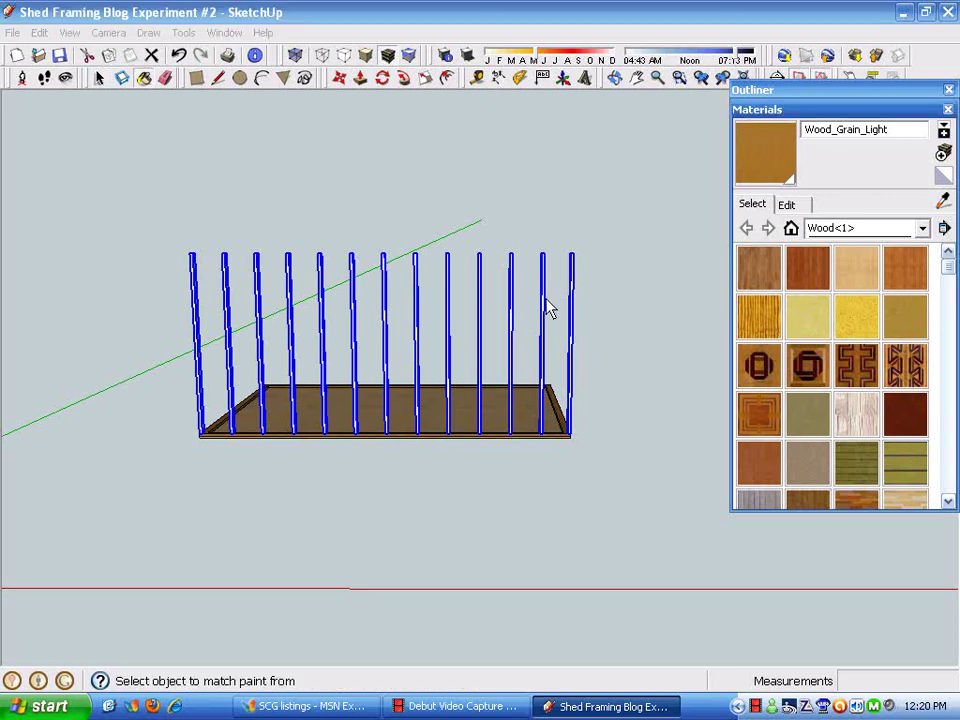
Deselect the studs and close the material swatches, then orbit around the framed floor
scroll(581, 328, down, 3)
middle_drag(581, 328, 670, 503)
key(space)
click(631, 541)
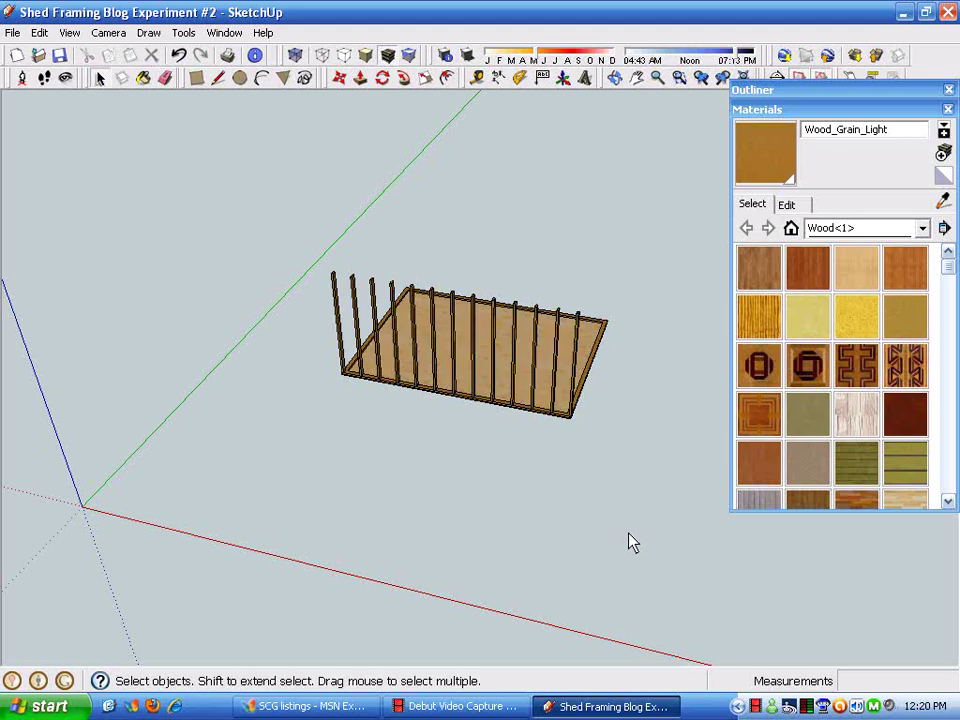
click(948, 109)
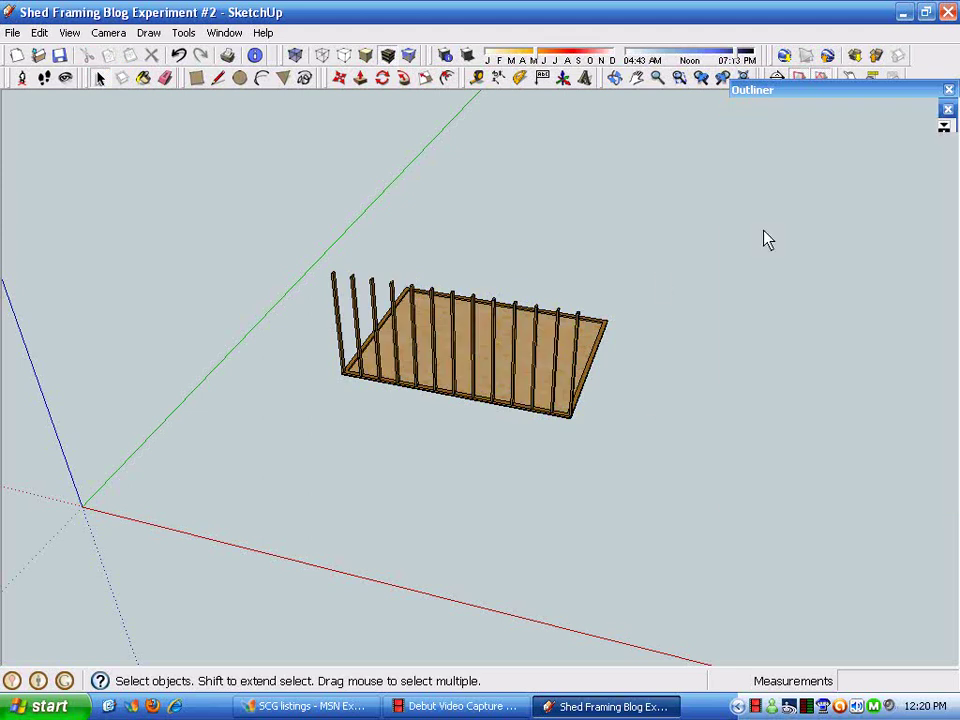
mouse_move(589, 452)
middle_down()
mouse_move(412, 652)
mouse_move(474, 634)
mouse_move(566, 416)
mouse_move(575, 466)
mouse_move(313, 617)
middle_up()
scroll(330, 595, up, 3)
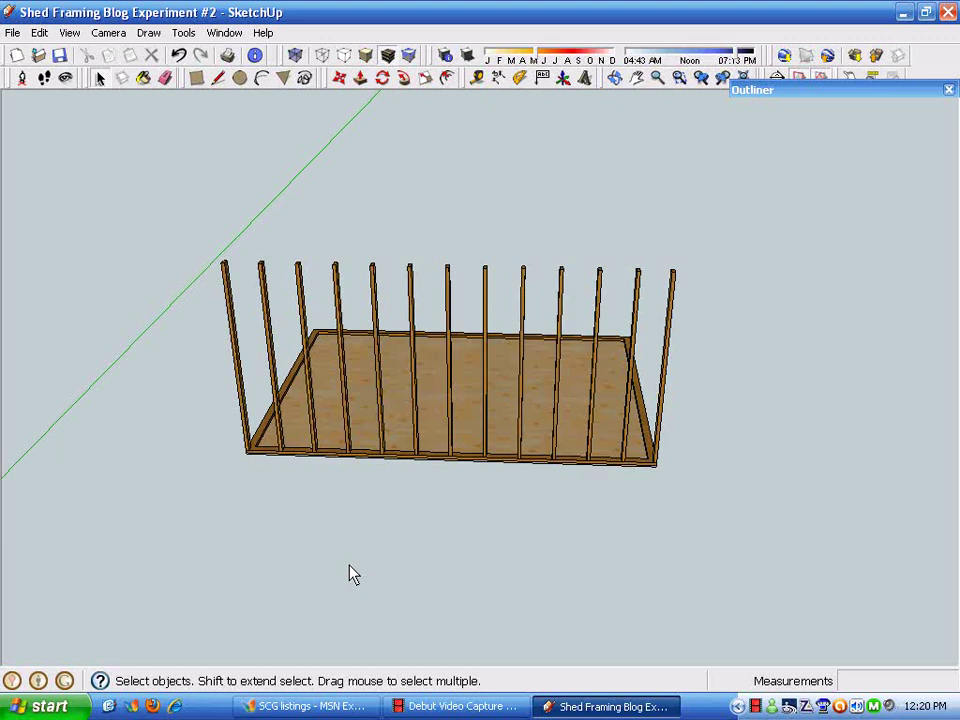
Turn shadows on and shift the sun time so the studs cast short shadows on the plywood floor
middle_drag(349, 574, 373, 549)
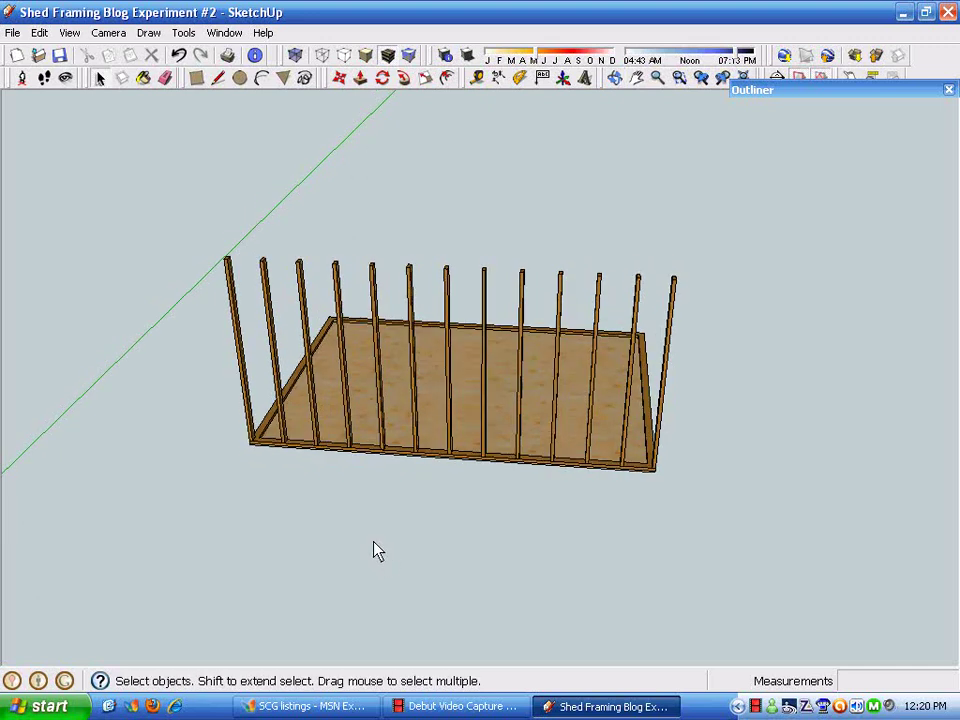
click(467, 56)
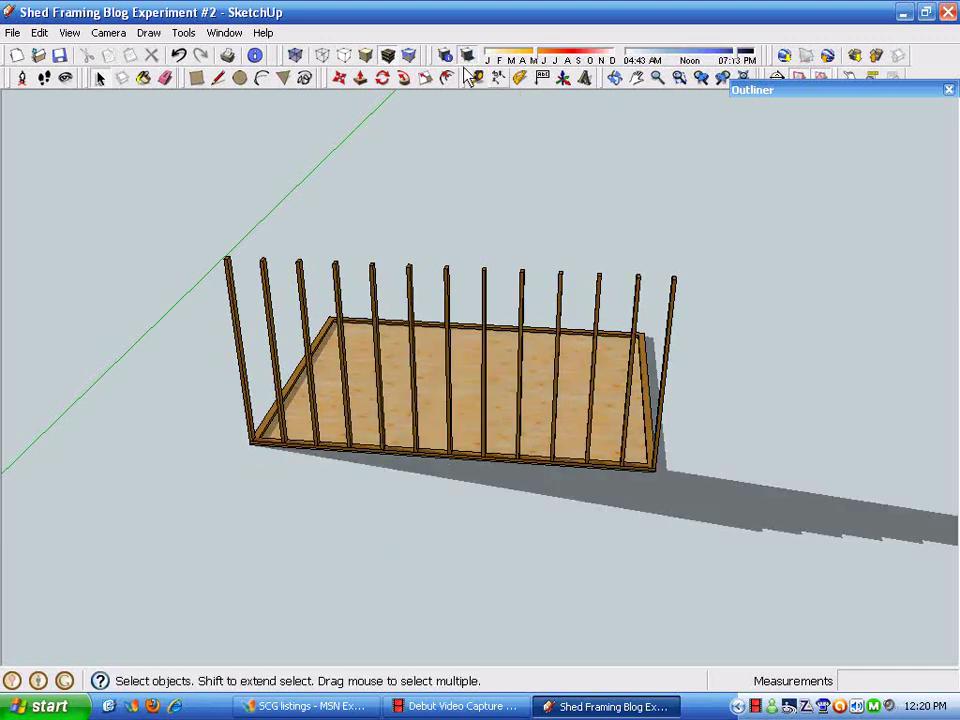
click(744, 55)
drag(742, 56, 700, 56)
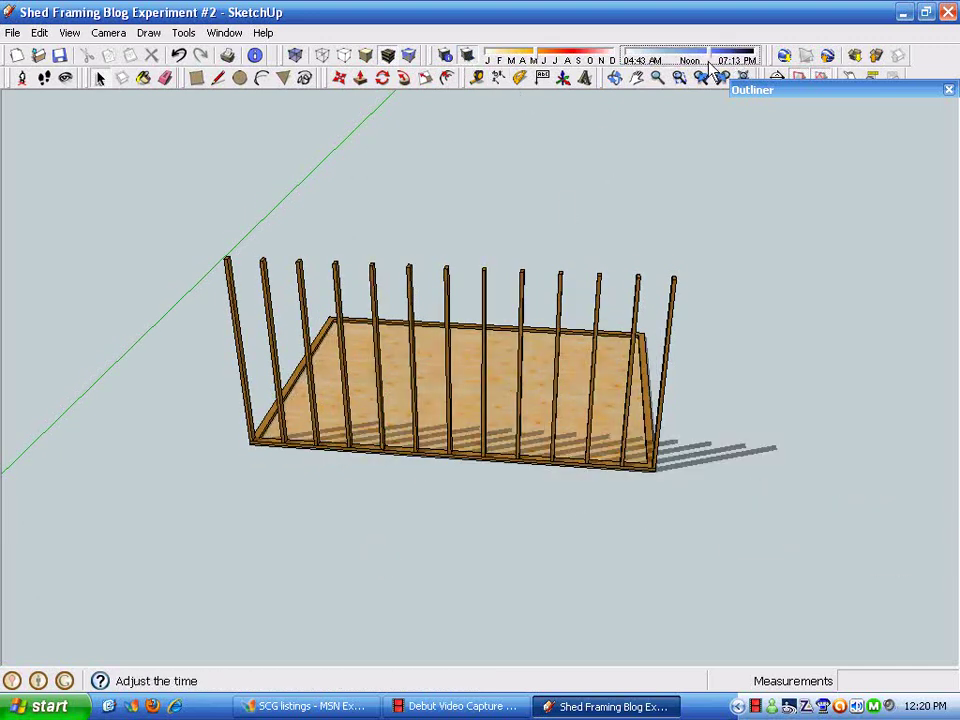
drag(700, 367, 733, 377)
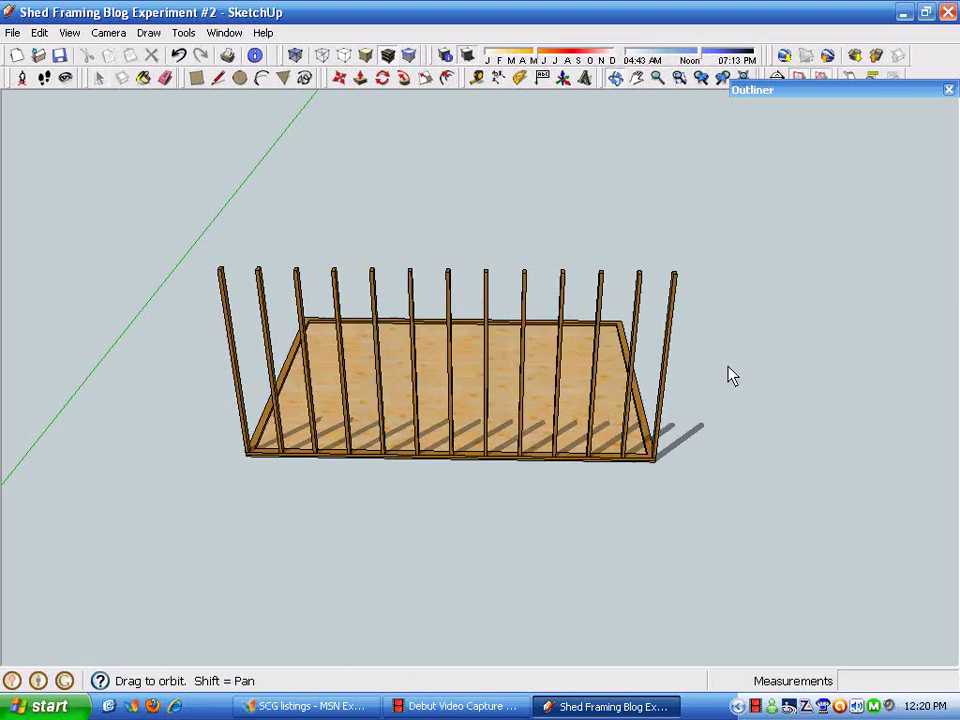
scroll(424, 225, up, 3)
mouse_move(424, 255)
mouse_down()
mouse_move(431, 242)
mouse_move(431, 270)
mouse_up()
key(space)
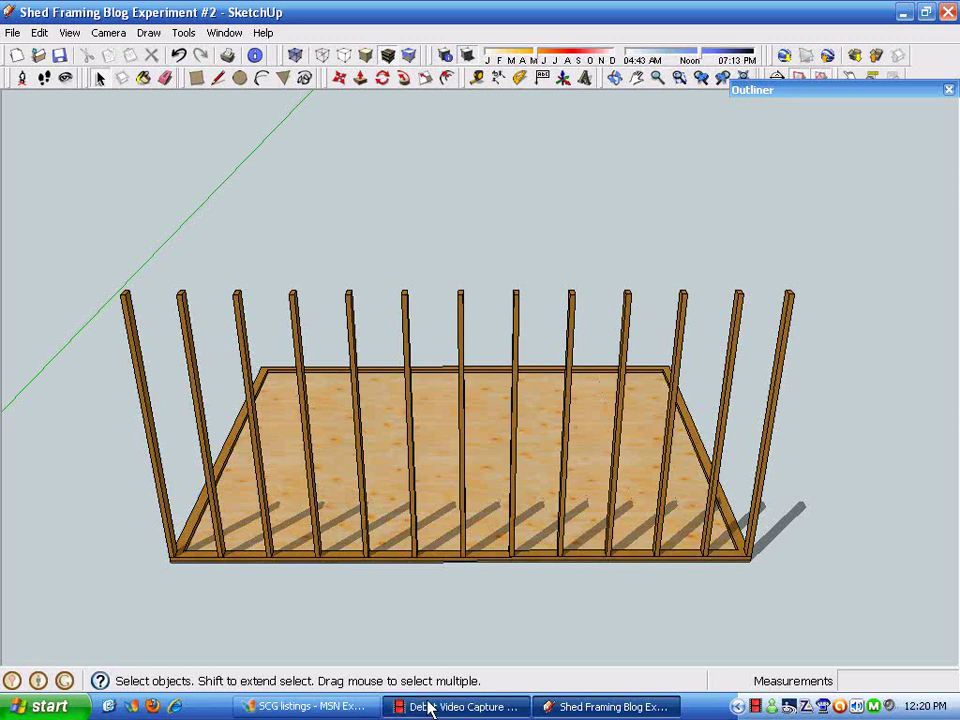